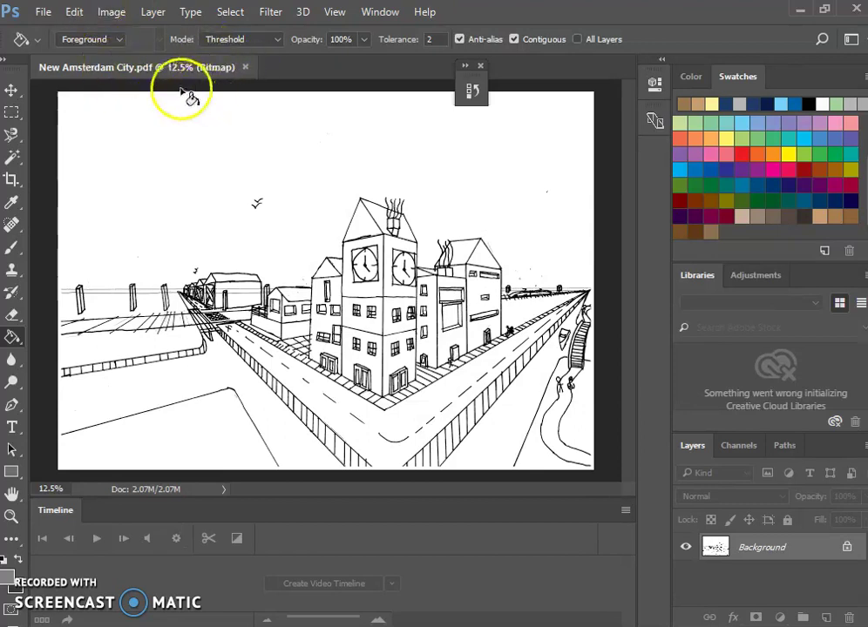
- Convert the bitmap city drawing to Grayscale mode and from there to CMYK Color, accepting the U.S. Web Coated (SWOP) v2 profile
{"action": "left_click", "coordinate": [116, 15]}
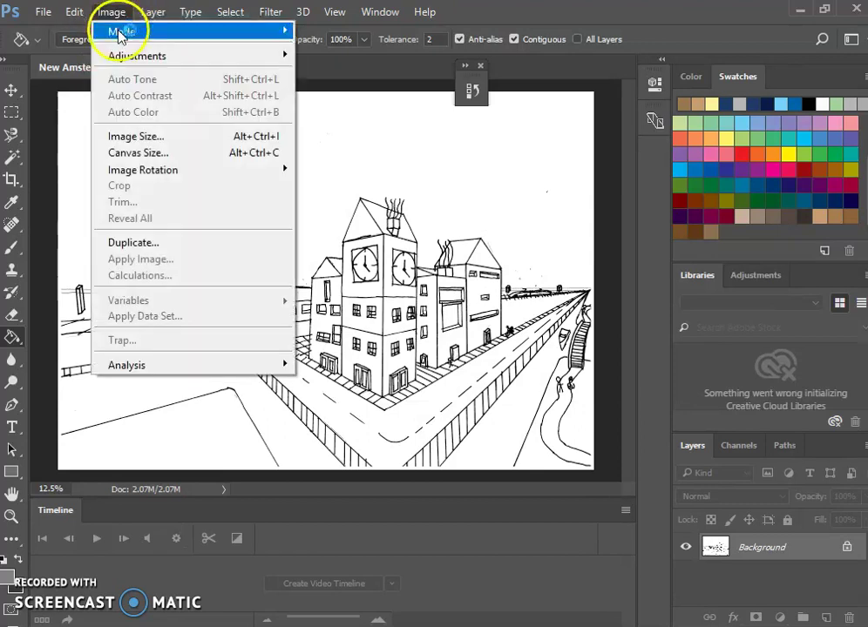
{"action": "mouse_move", "coordinate": [117, 31]}
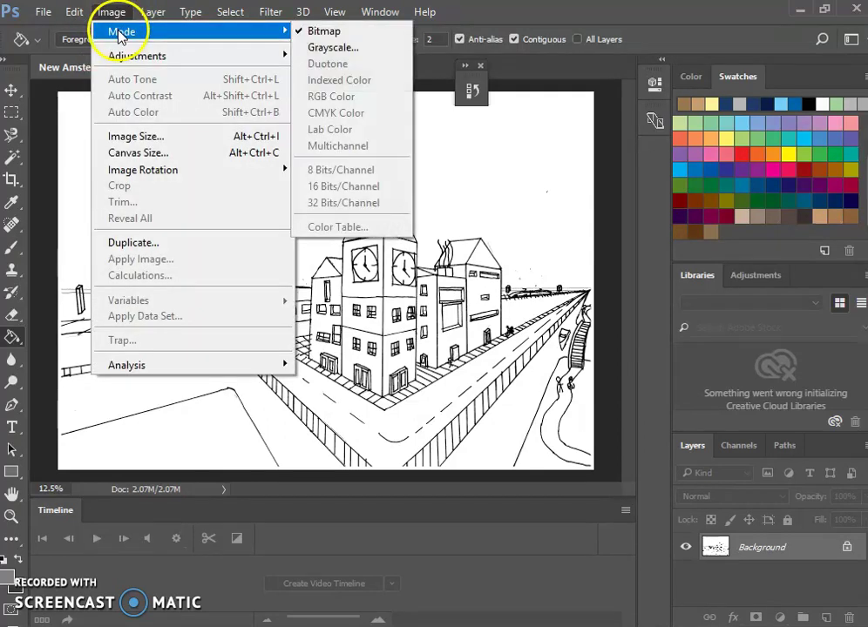
{"action": "left_click", "coordinate": [370, 47]}
{"action": "left_click", "coordinate": [497, 220]}
{"action": "left_click", "coordinate": [112, 13]}
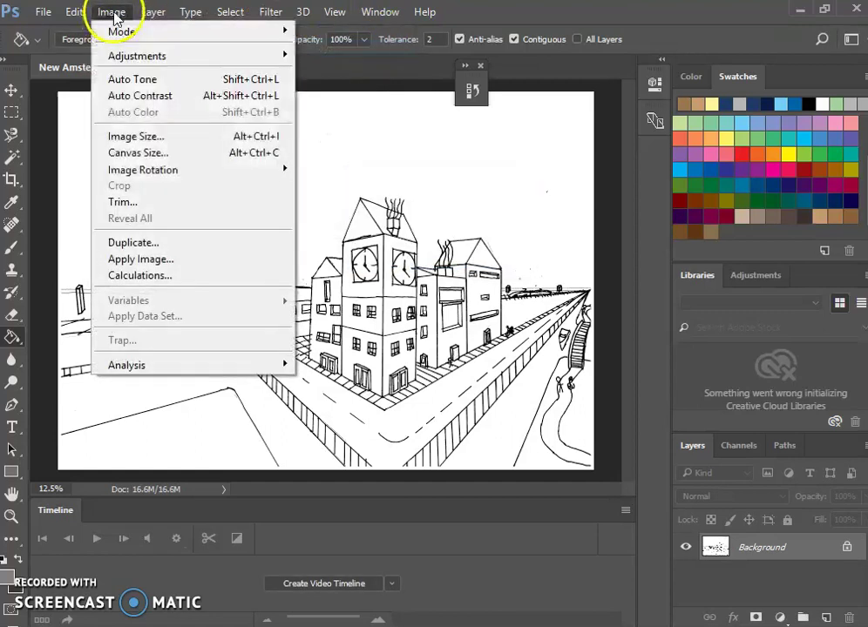
{"action": "mouse_move", "coordinate": [131, 32]}
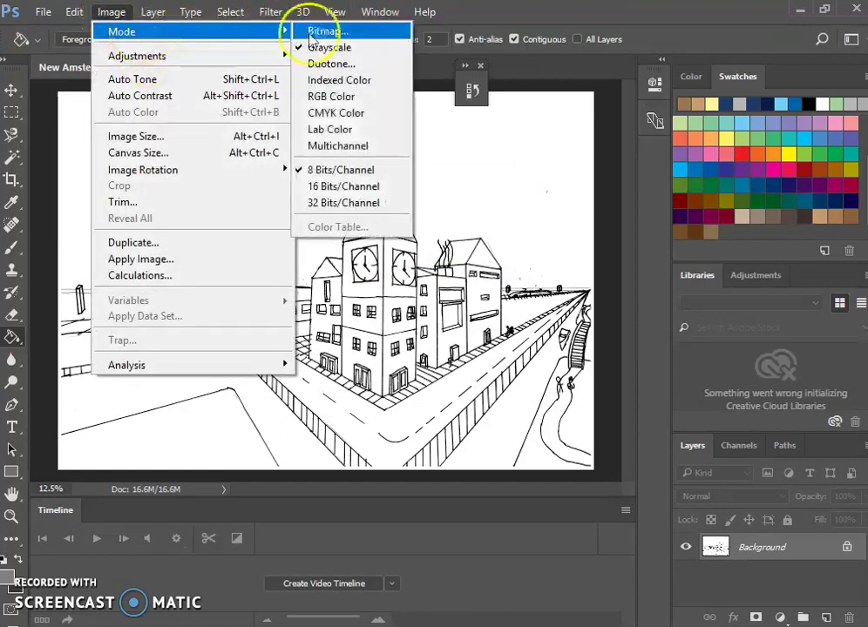
{"action": "left_click", "coordinate": [346, 114]}
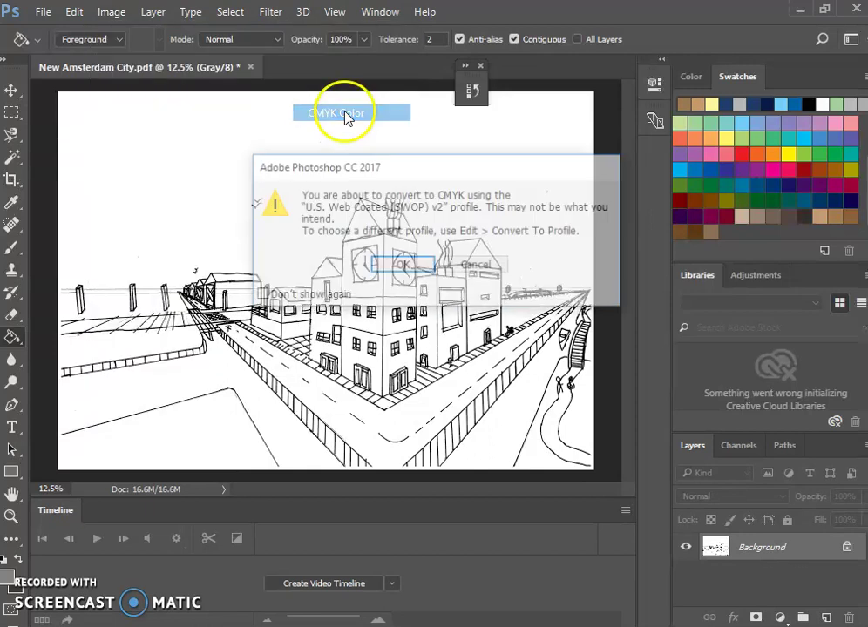
{"action": "left_click", "coordinate": [401, 267]}
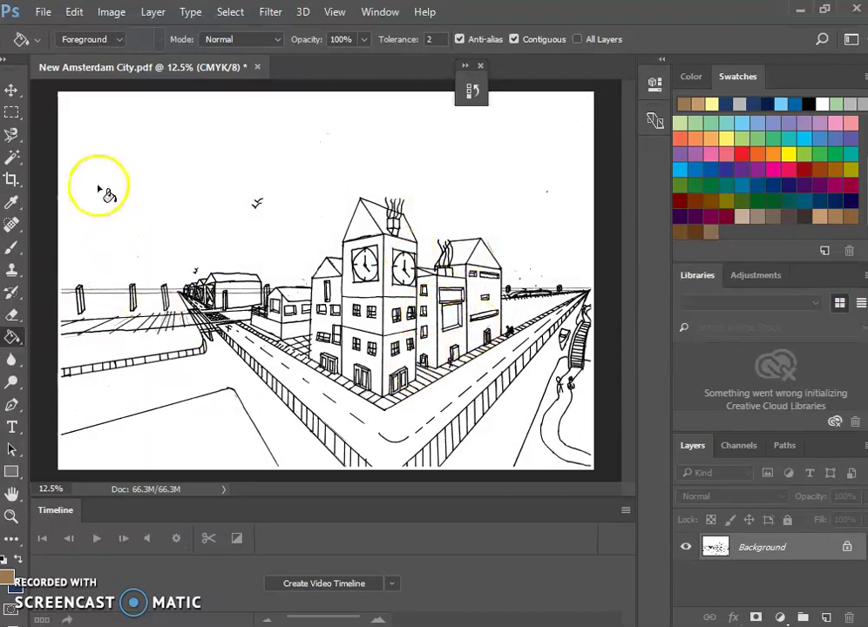
- Crop the drawing, cutting off the empty strip of sky and trimming the remaining edges close to the artwork
{"action": "key", "text": "c"}
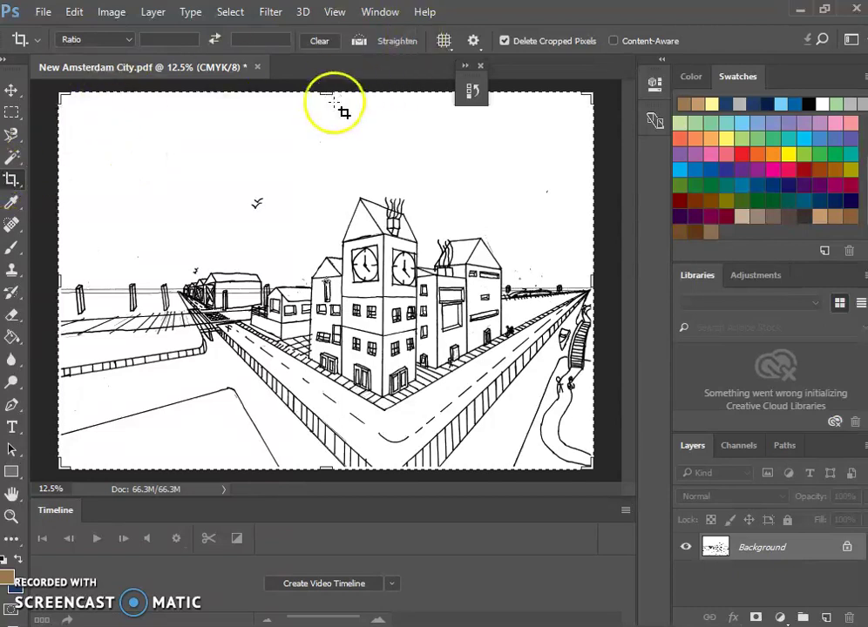
{"action": "left_click_drag", "start_coordinate": [325, 91], "coordinate": [330, 136]}
{"action": "left_click_drag", "start_coordinate": [325, 427], "coordinate": [321, 415]}
{"action": "key", "text": "ctrl+plus"}
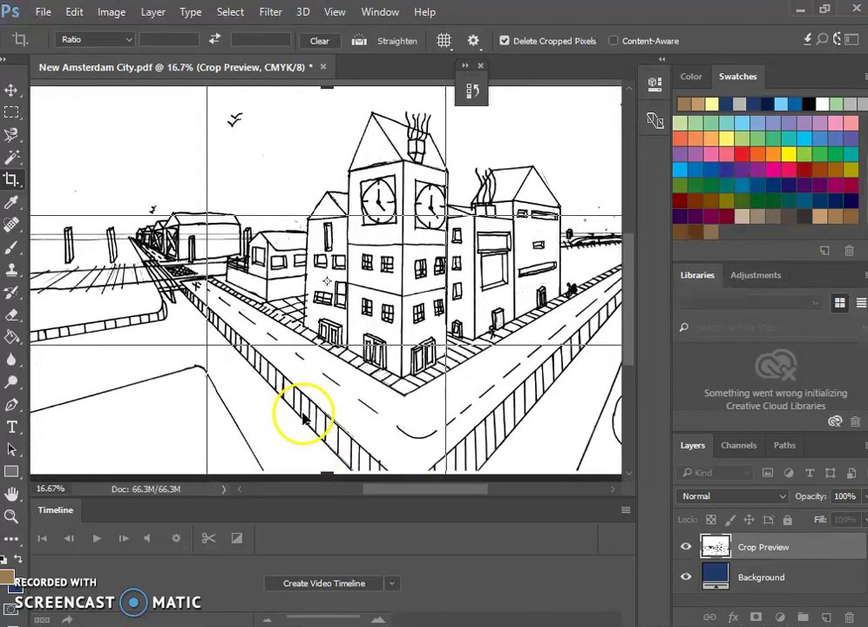
{"action": "left_click_drag", "start_coordinate": [329, 466], "coordinate": [326, 468]}
{"action": "left_click_drag", "start_coordinate": [460, 494], "coordinate": [583, 491]}
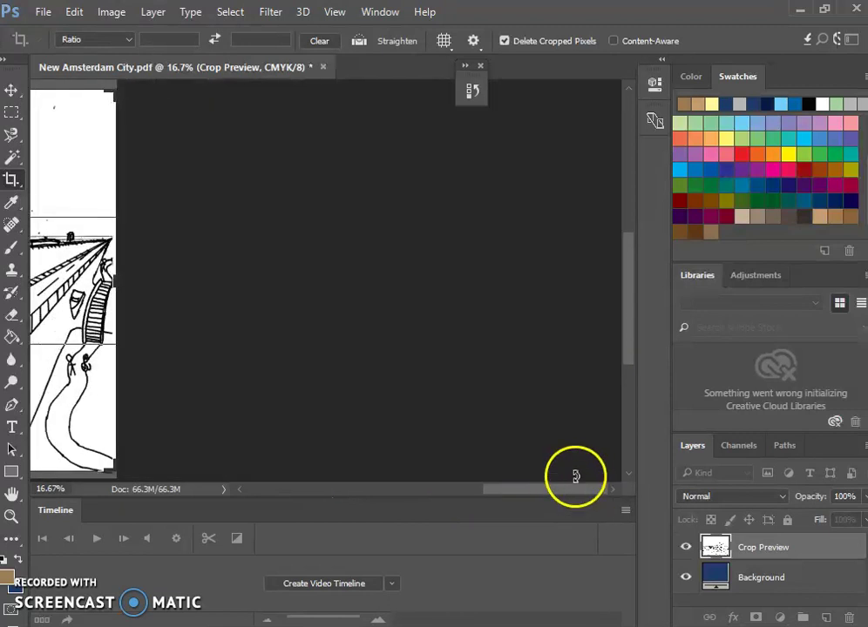
{"action": "left_click", "coordinate": [114, 277]}
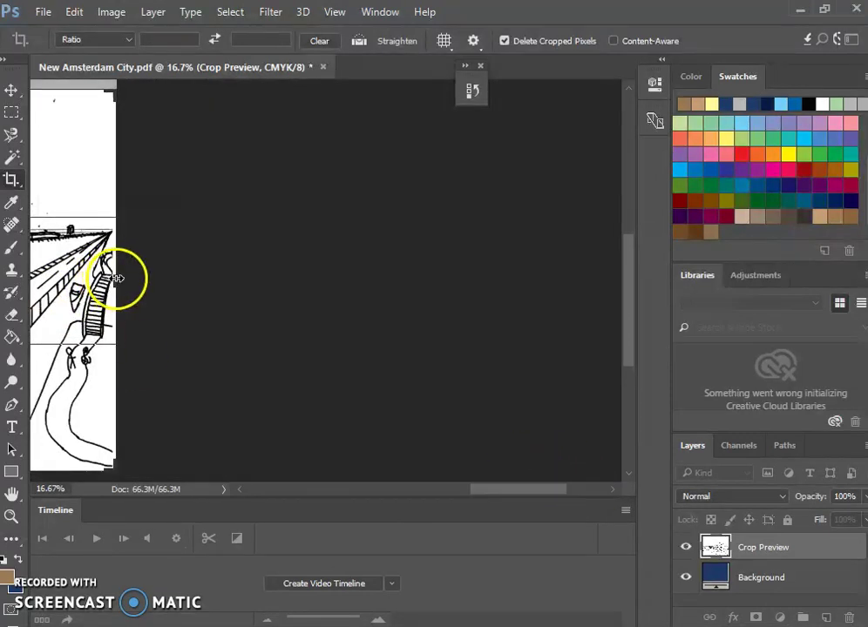
{"action": "left_click_drag", "start_coordinate": [118, 278], "coordinate": [111, 277]}
{"action": "mouse_move", "coordinate": [471, 495]}
{"action": "left_mouse_down"}
{"action": "mouse_move", "coordinate": [288, 495]}
{"action": "mouse_move", "coordinate": [373, 493]}
{"action": "left_mouse_up"}
{"action": "left_click_drag", "start_coordinate": [143, 284], "coordinate": [142, 280]}
{"action": "key", "text": "Return"}
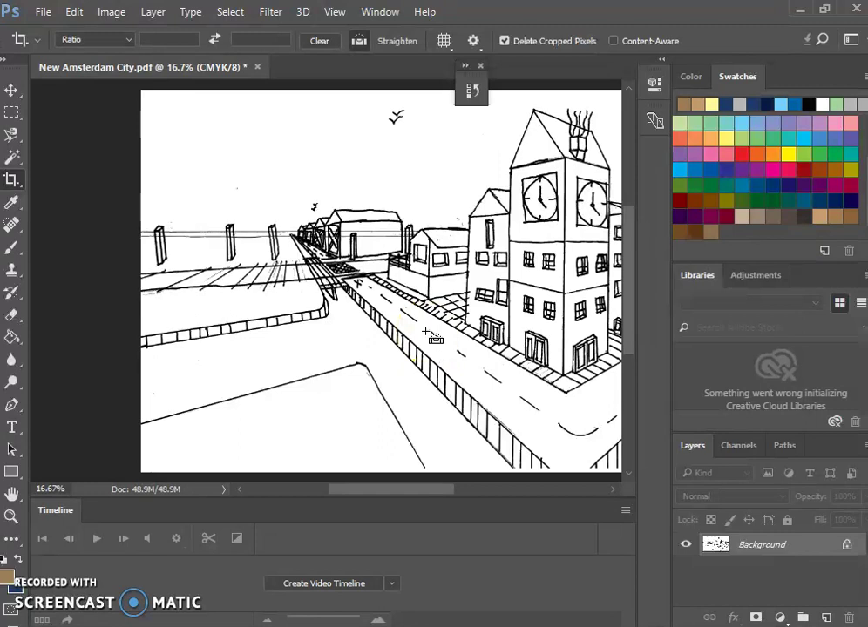
{"action": "key", "text": "ctrl+0"}
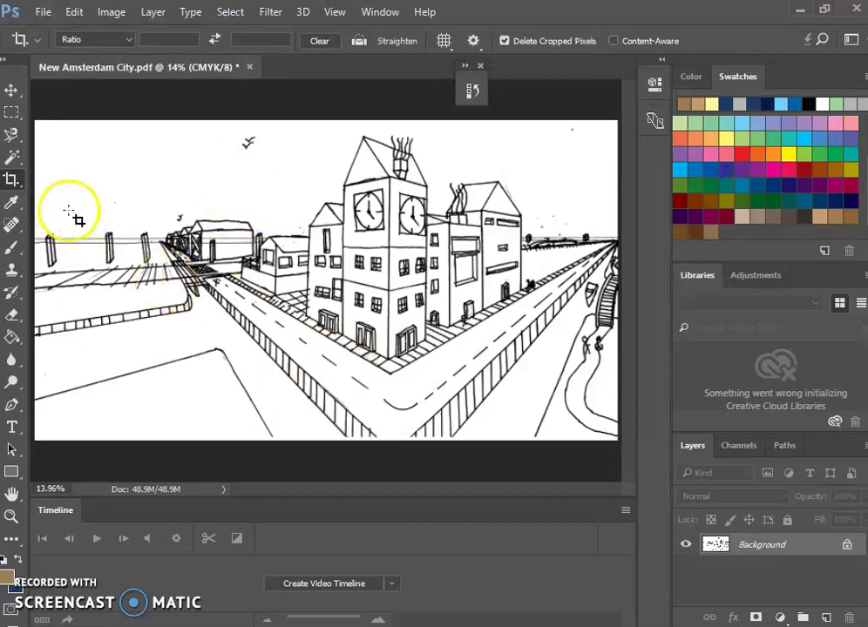
- Switch from the Brush to the Pencil tool and set its tip size to 700 px
{"action": "key", "text": "b"}
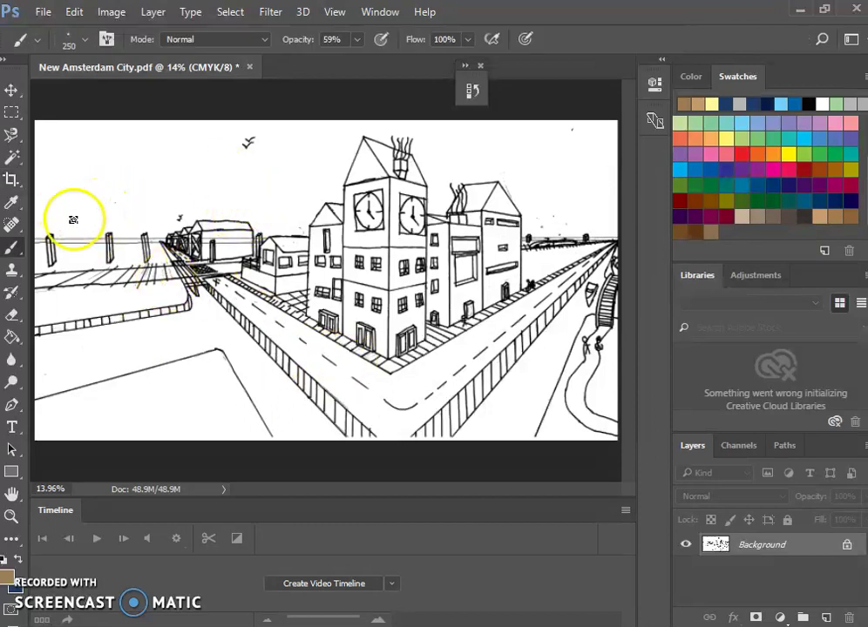
{"action": "left_click", "coordinate": [12, 254]}
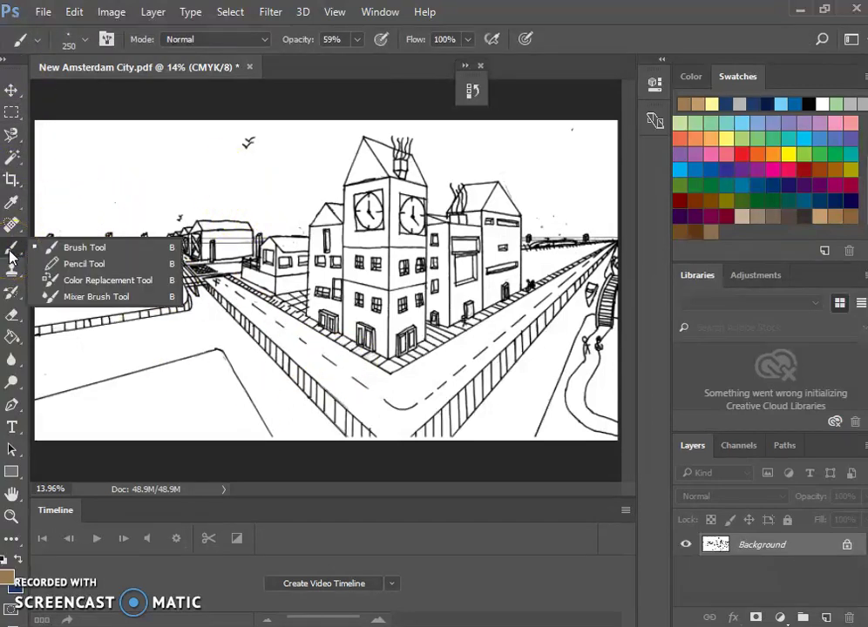
{"action": "left_click", "coordinate": [84, 266]}
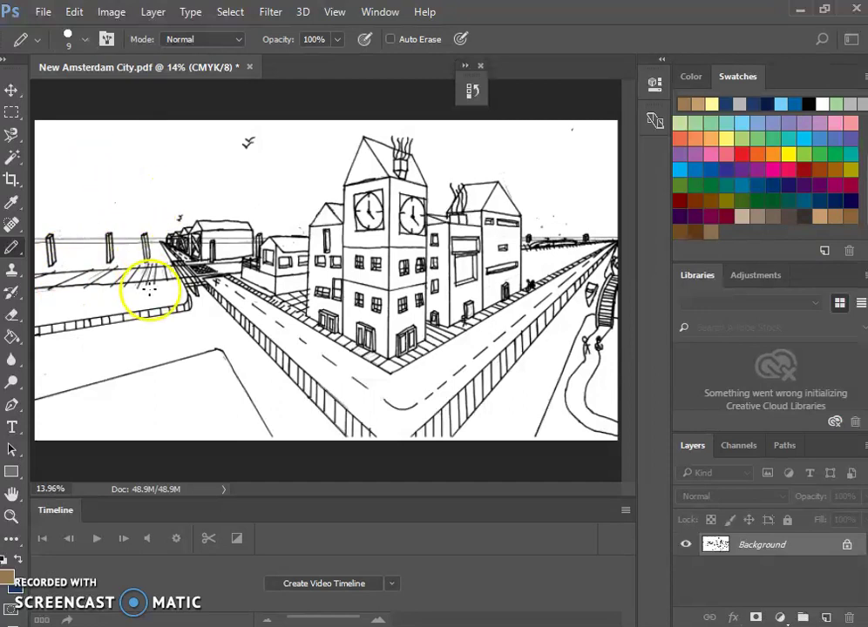
{"action": "key", "text": "bracketleft"}
{"action": "key", "text": "bracketleft"}
{"action": "key", "text": "bracketleft"}
{"action": "key", "text": "bracketleft"}
{"action": "key", "text": "bracketleft"}
{"action": "key", "text": "bracketleft"}
{"action": "key", "text": "bracketleft"}
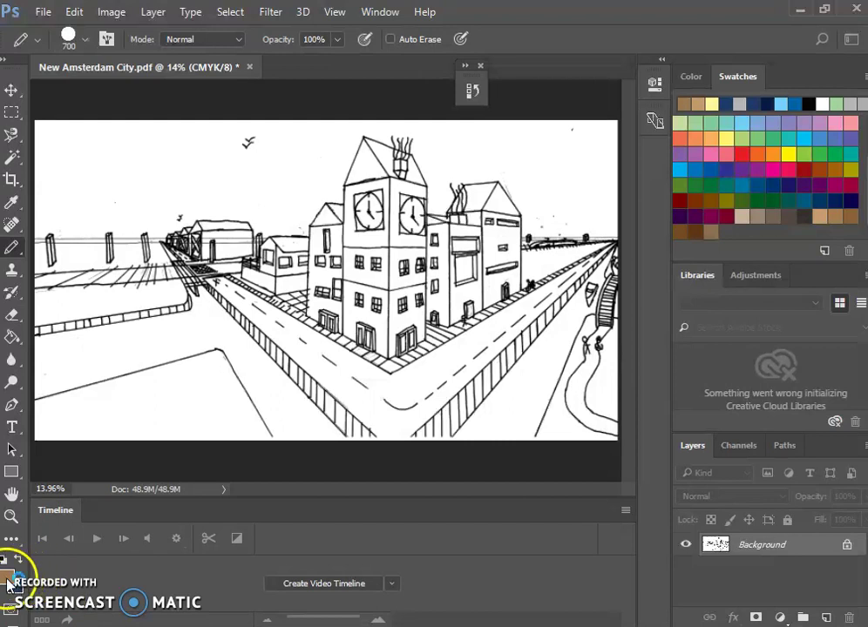
- Set the foreground color to white (ffffff) and the pencil size to 175 px
{"action": "left_click", "coordinate": [8, 579]}
{"action": "left_click", "coordinate": [258, 249]}
{"action": "left_click_drag", "start_coordinate": [258, 248], "coordinate": [208, 106]}
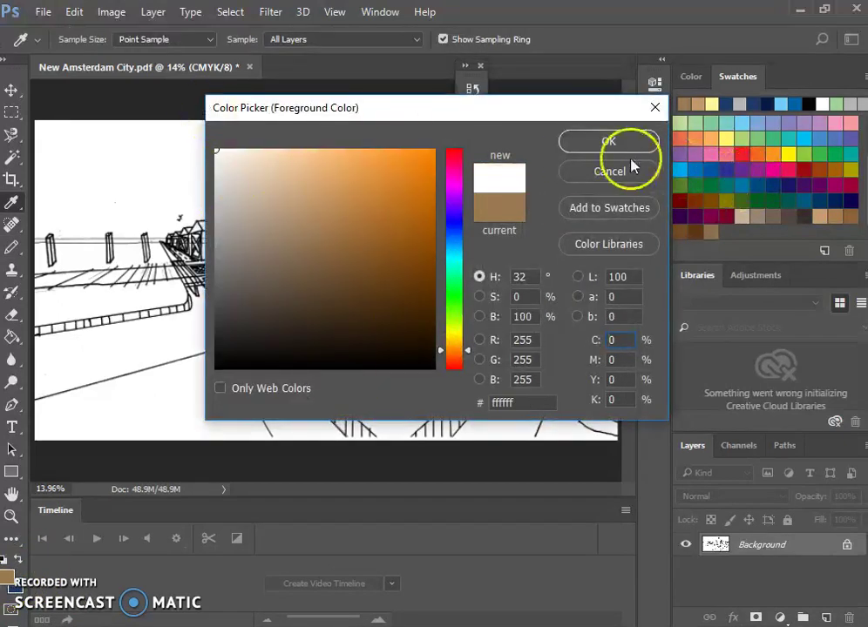
{"action": "left_click", "coordinate": [627, 140]}
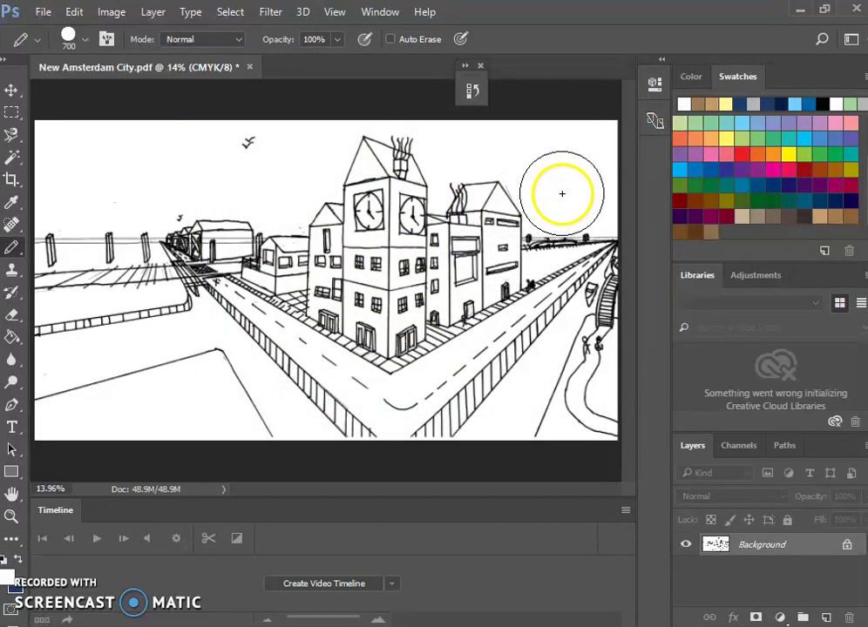
{"action": "key", "text": "bracketleft"}
{"action": "key", "text": "bracketleft"}
{"action": "key", "text": "bracketleft"}
{"action": "key", "text": "bracketleft"}
{"action": "key", "text": "bracketleft"}
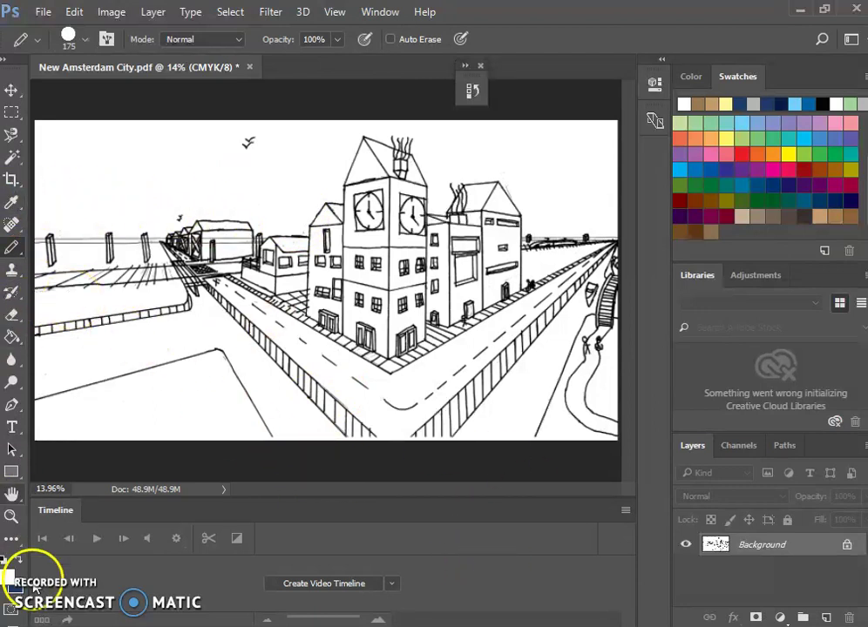
- Change the foreground color to black for the pencil
{"action": "left_click", "coordinate": [10, 562]}
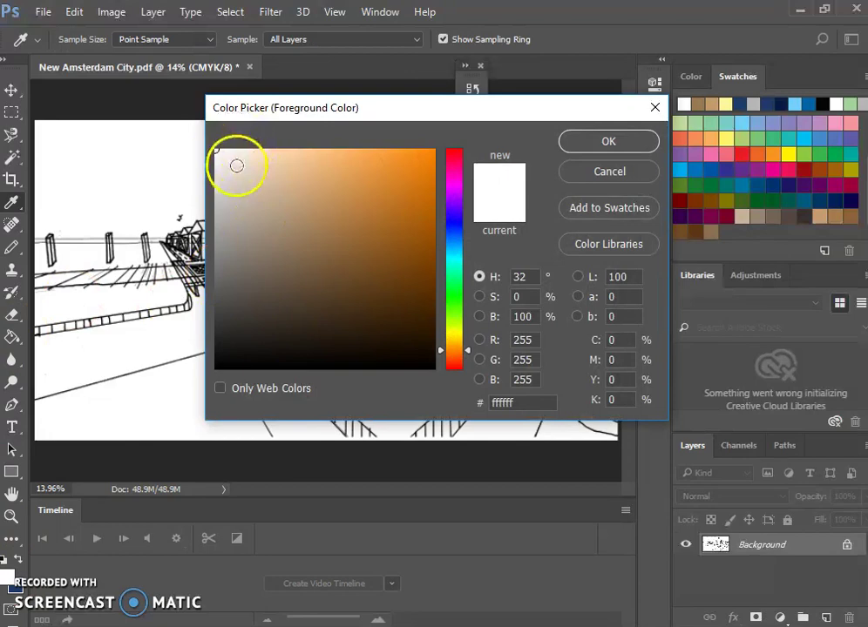
{"action": "left_click_drag", "start_coordinate": [236, 165], "coordinate": [219, 401]}
{"action": "left_click", "coordinate": [587, 151]}
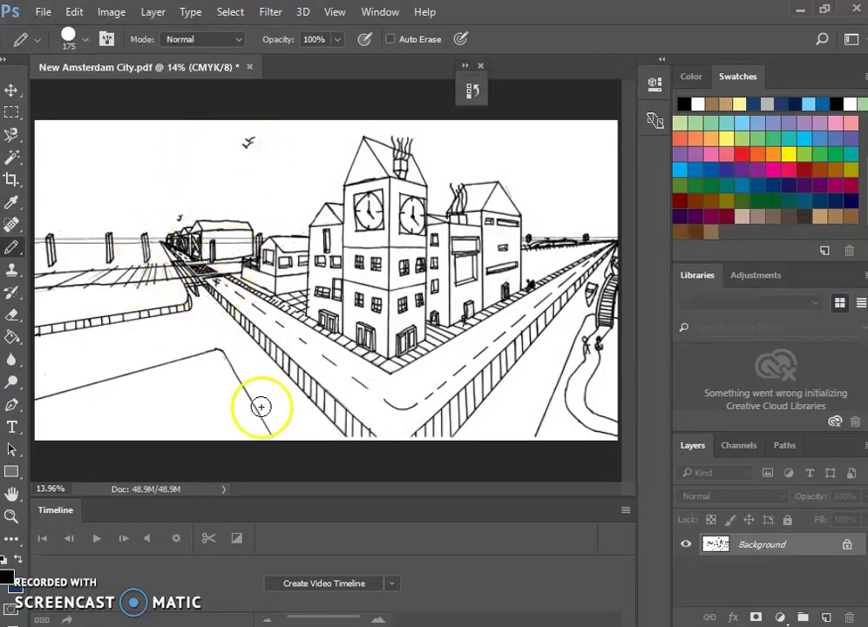
- Extend the slanted line in the lower-left foreground down to the canvas edge using the black pencil at 10 px
{"action": "key", "text": "ctrl+plus"}
{"action": "key", "text": "ctrl+plus"}
{"action": "key", "text": "ctrl+plus"}
{"action": "key", "text": "ctrl+plus"}
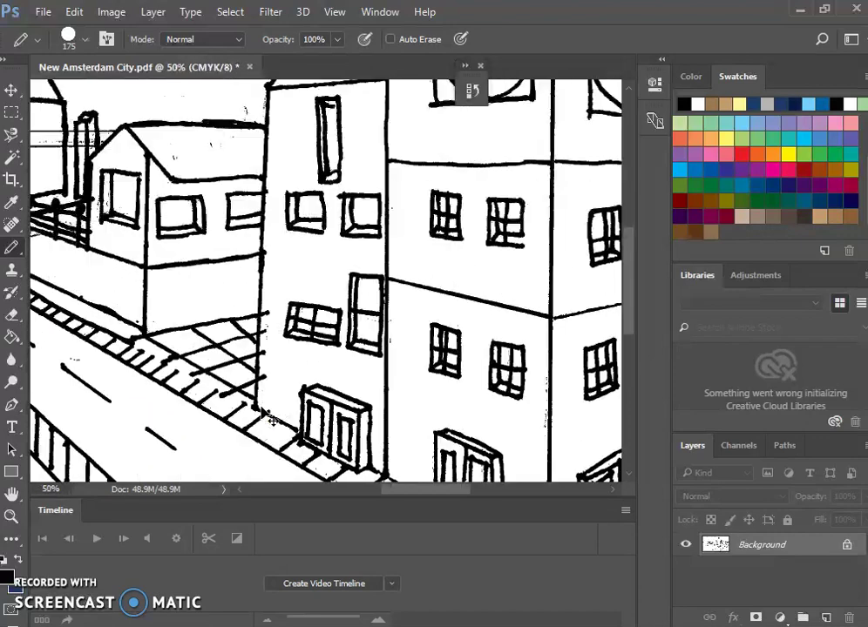
{"action": "key", "text": "ctrl+plus"}
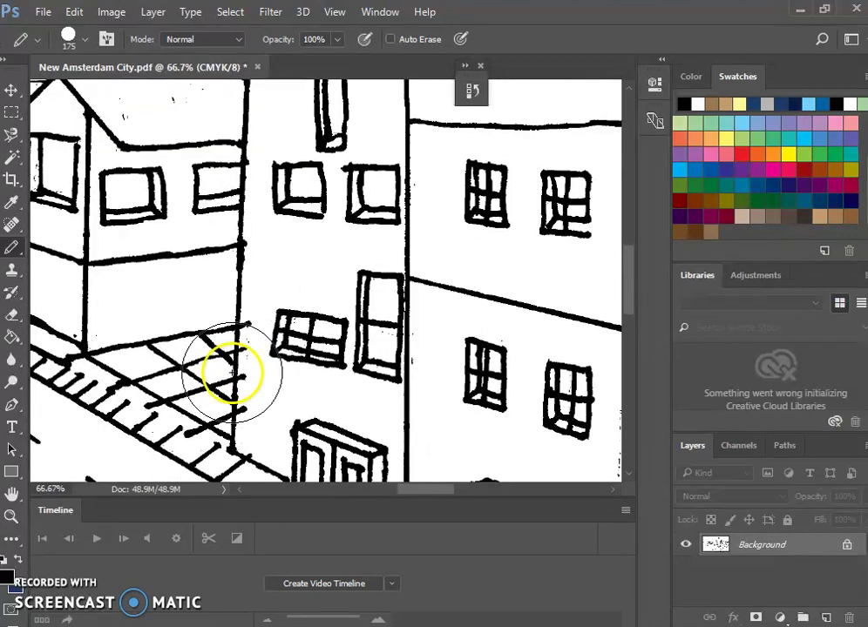
{"action": "key", "text": "space"}
{"action": "left_click_drag", "start_coordinate": [229, 387], "coordinate": [441, 255]}
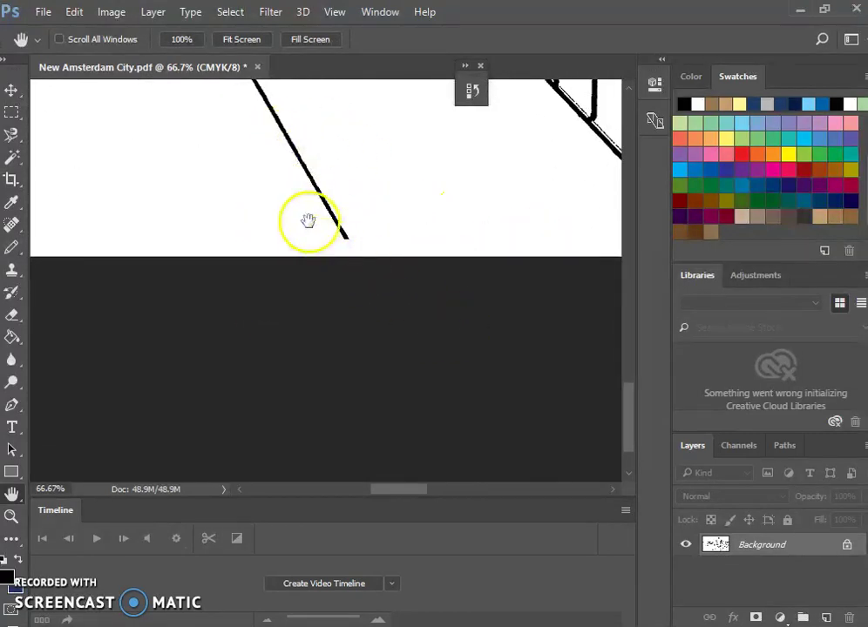
{"action": "key", "text": "b"}
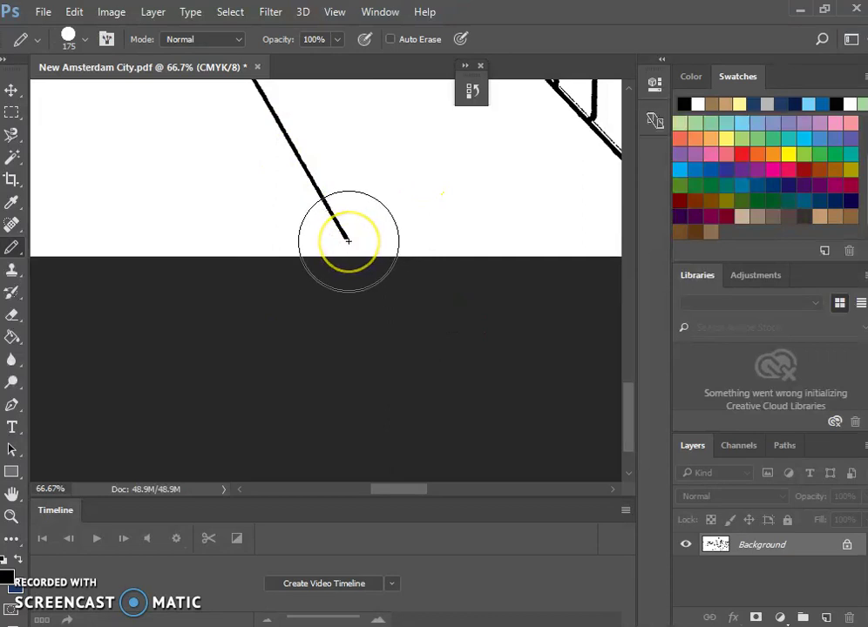
{"action": "key", "text": "bracketleft"}
{"action": "key", "text": "bracketleft"}
{"action": "key", "text": "bracketleft"}
{"action": "key", "text": "bracketleft"}
{"action": "key", "text": "bracketleft"}
{"action": "key", "text": "bracketleft"}
{"action": "key", "text": "bracketleft"}
{"action": "key", "text": "bracketleft"}
{"action": "key", "text": "bracketleft"}
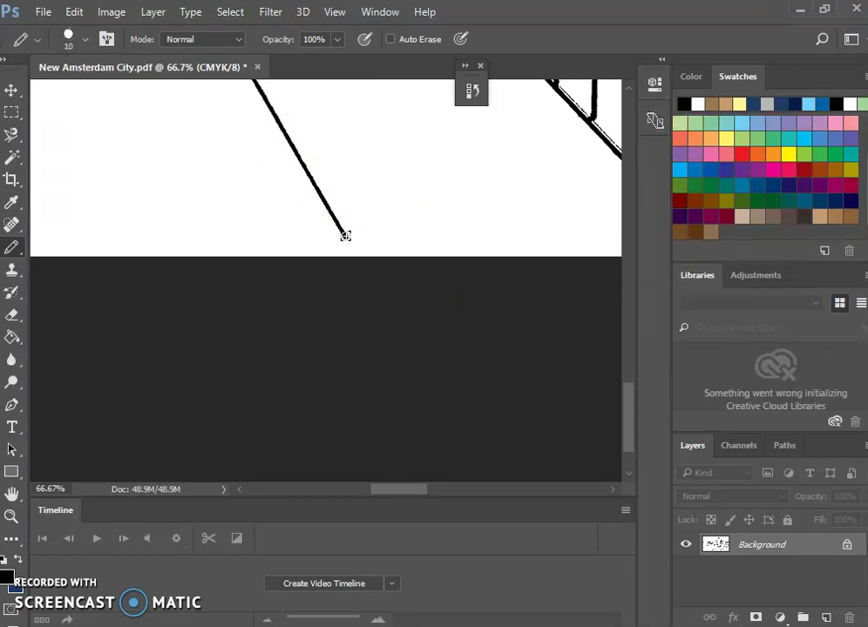
{"action": "left_click", "coordinate": [363, 267]}
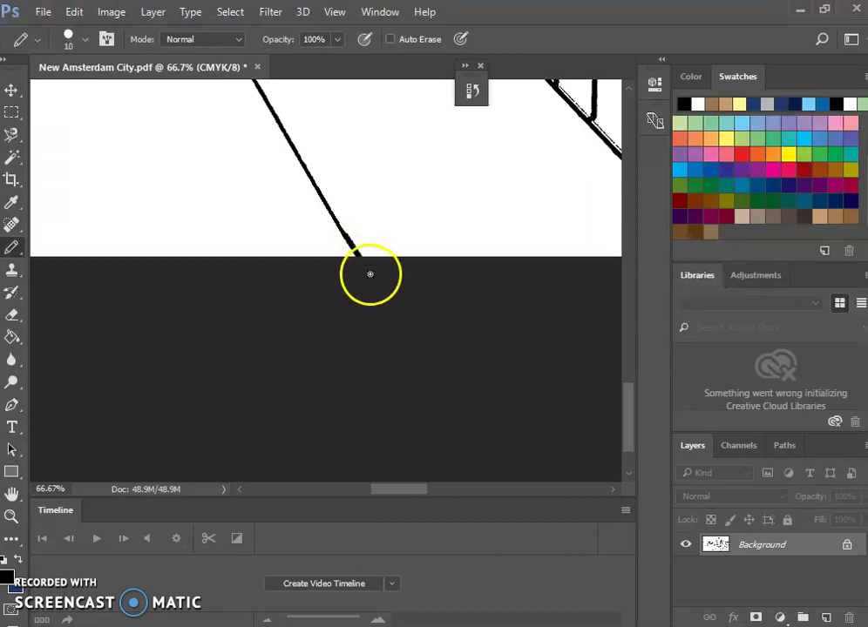
- Draw a long narrow window on the small building's street-facing lower wall using a 9 px black pencil
{"action": "scroll", "coordinate": [436, 216], "scroll_direction": "up", "scroll_amount": 10}
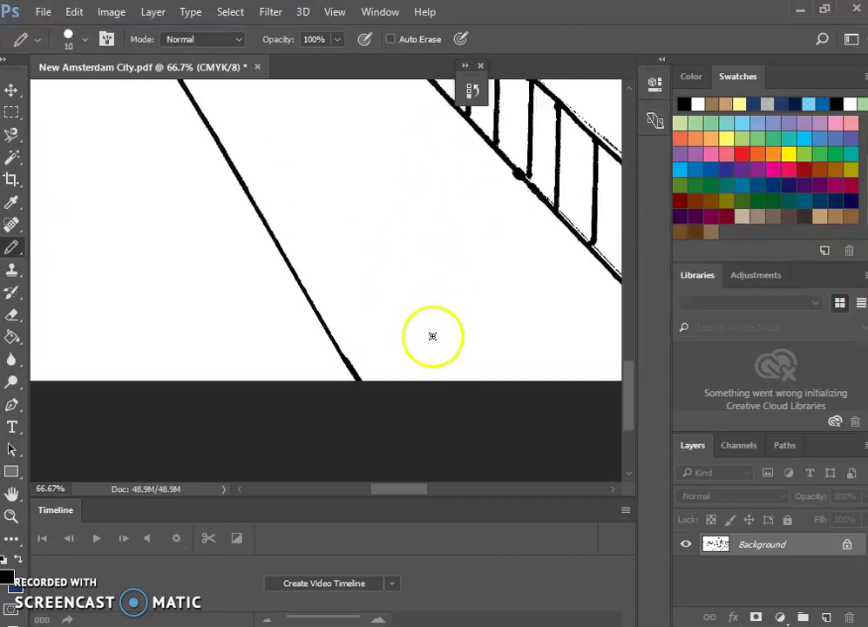
{"action": "scroll", "coordinate": [550, 292], "scroll_direction": "up", "scroll_amount": 2}
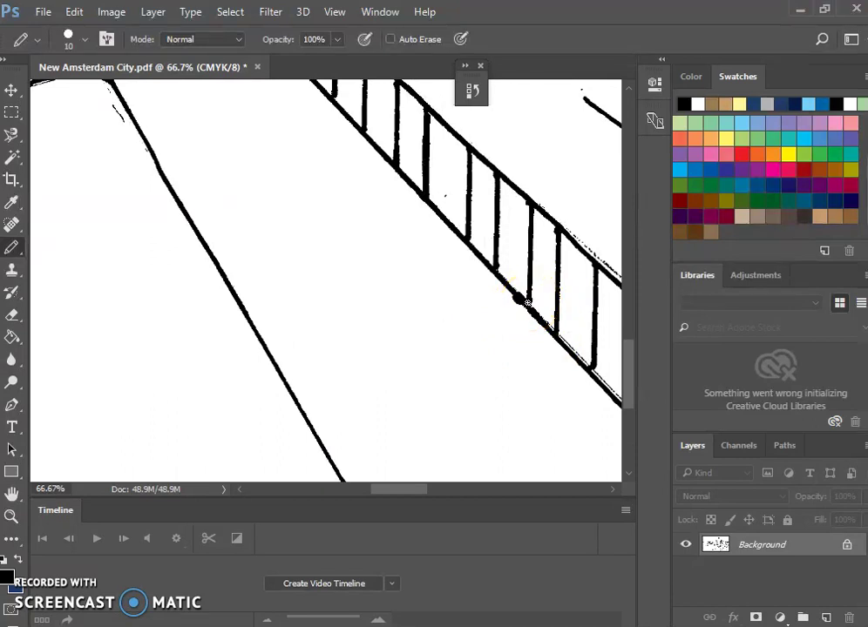
{"action": "scroll", "coordinate": [411, 178], "scroll_direction": "up", "scroll_amount": 8}
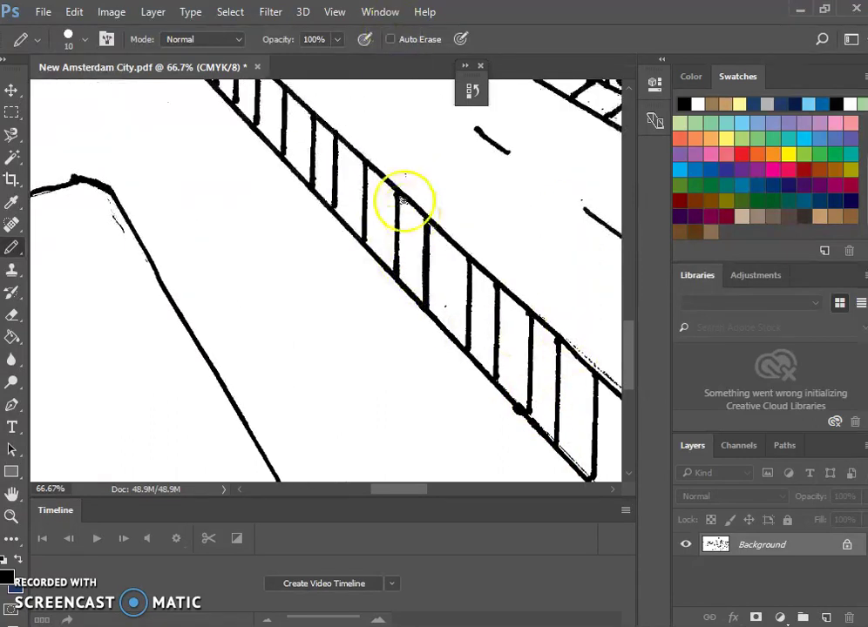
{"action": "scroll", "coordinate": [244, 200], "scroll_direction": "up", "scroll_amount": 12}
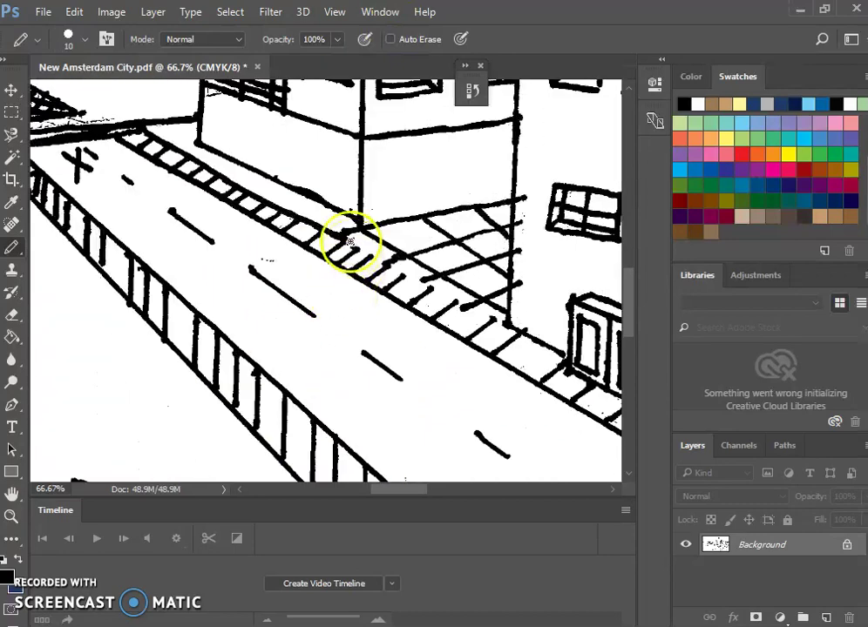
{"action": "scroll", "coordinate": [331, 222], "scroll_direction": "up", "scroll_amount": 8}
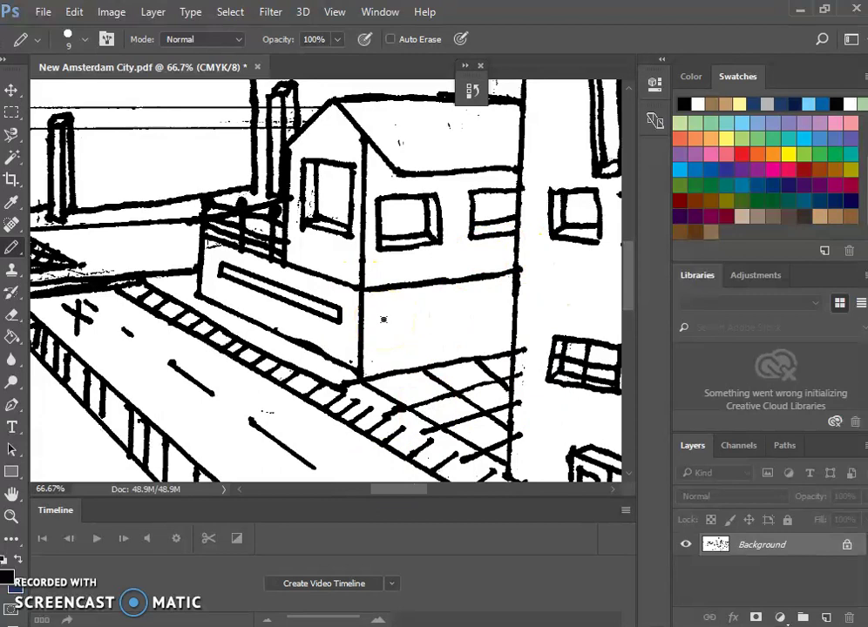
- Try a straight horizontal pencil line across the small building's blank side wall, and undo it
{"action": "left_click_drag", "start_coordinate": [424, 319], "coordinate": [494, 311]}
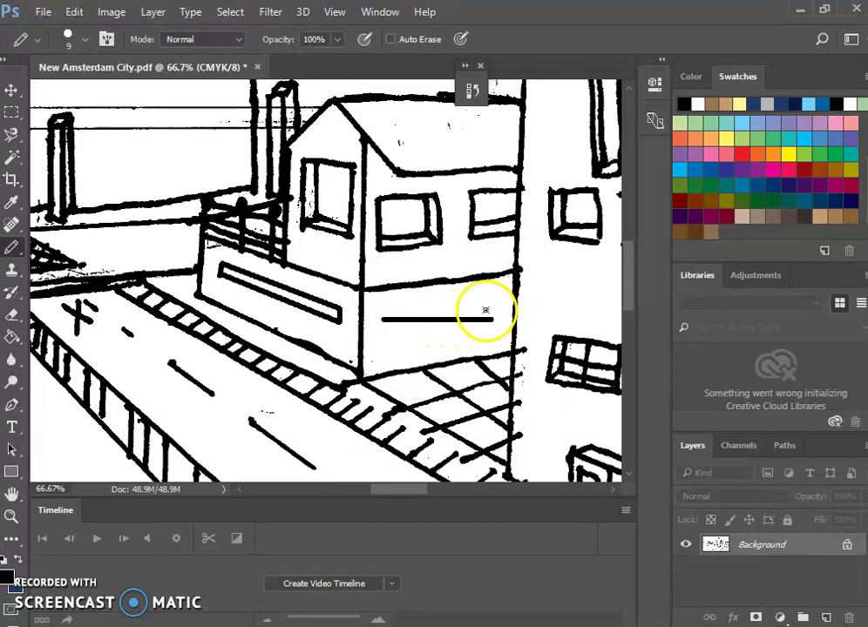
{"action": "key", "text": "ctrl+z"}
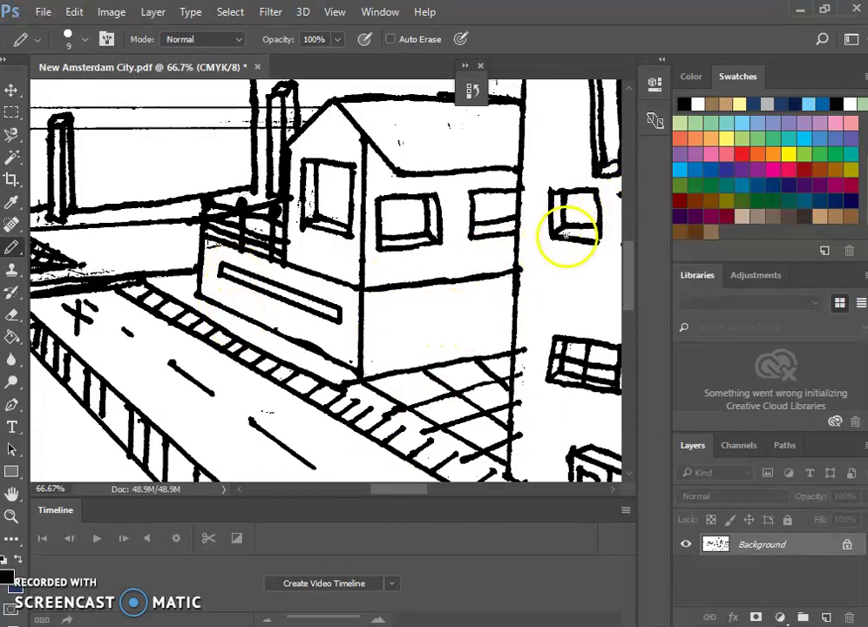
{"action": "scroll", "coordinate": [454, 334], "scroll_direction": "up", "scroll_amount": 5}
{"action": "scroll", "coordinate": [444, 326], "scroll_direction": "down", "scroll_amount": 4}
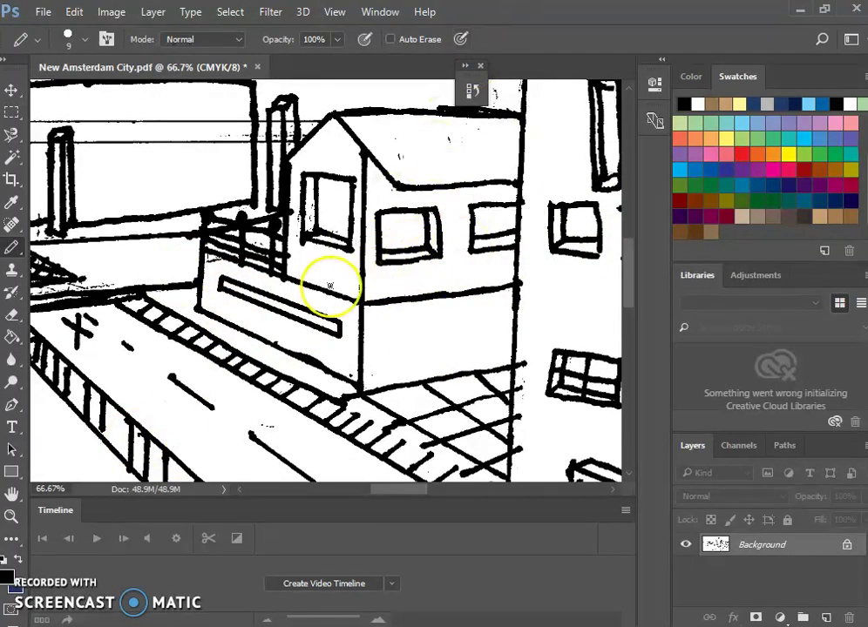
- Try a freehand pencil scribble over the small building's side wall, and revert it through the History
{"action": "mouse_move", "coordinate": [403, 154]}
{"action": "left_mouse_down"}
{"action": "mouse_move", "coordinate": [431, 164]}
{"action": "mouse_move", "coordinate": [385, 281]}
{"action": "mouse_move", "coordinate": [429, 361]}
{"action": "left_mouse_up"}
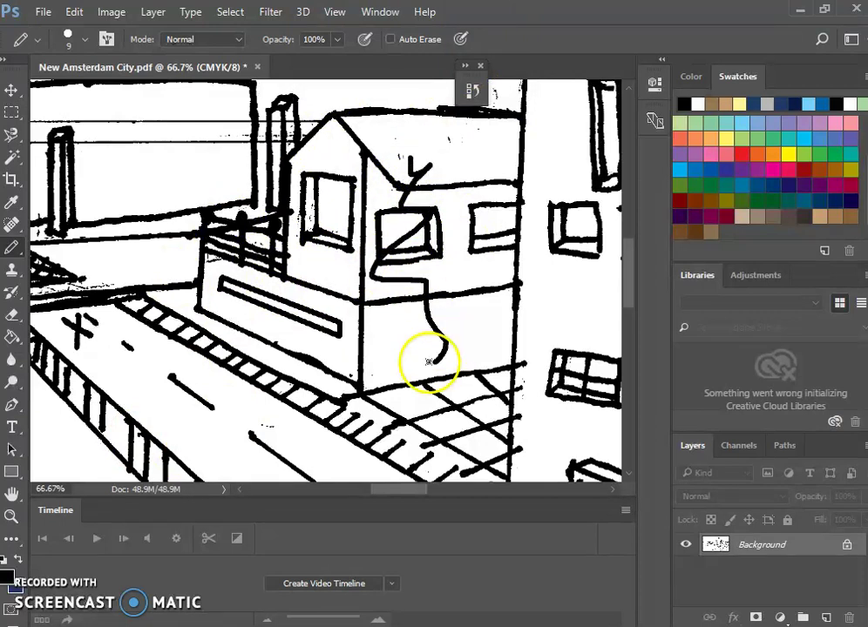
{"action": "left_click", "coordinate": [474, 93]}
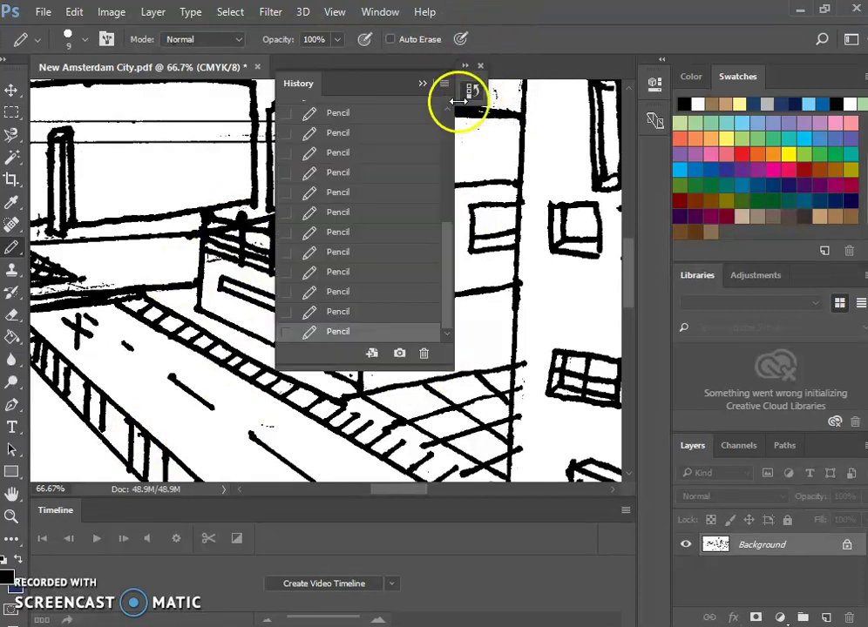
{"action": "left_click", "coordinate": [358, 311]}
{"action": "left_click", "coordinate": [359, 293]}
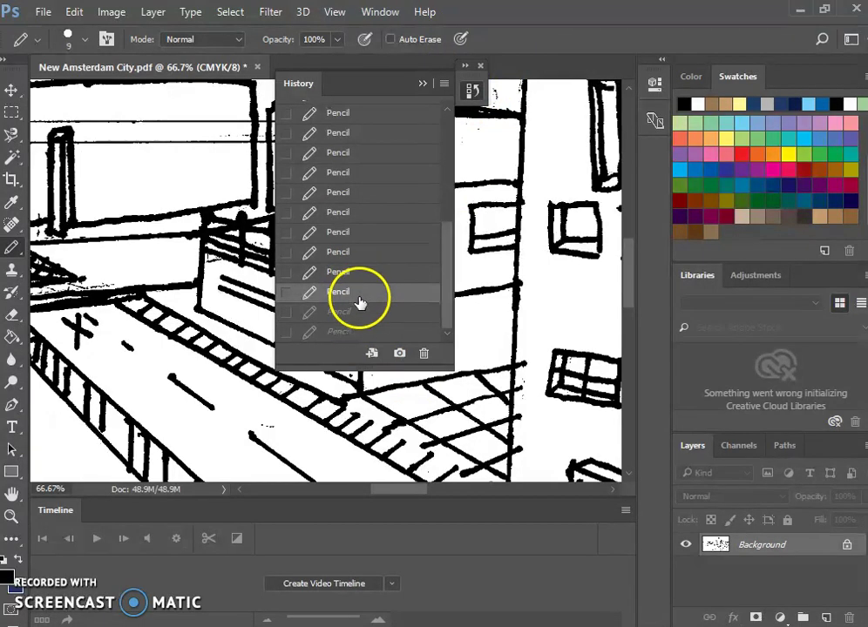
{"action": "left_click", "coordinate": [360, 311]}
{"action": "left_click", "coordinate": [417, 80]}
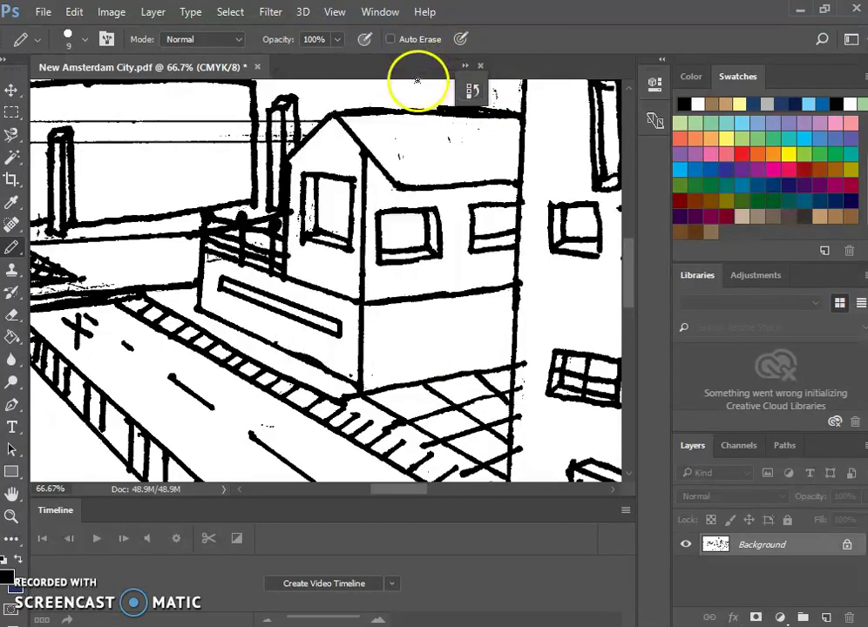
- Display the History panel and collapse it again
{"action": "left_click", "coordinate": [380, 13]}
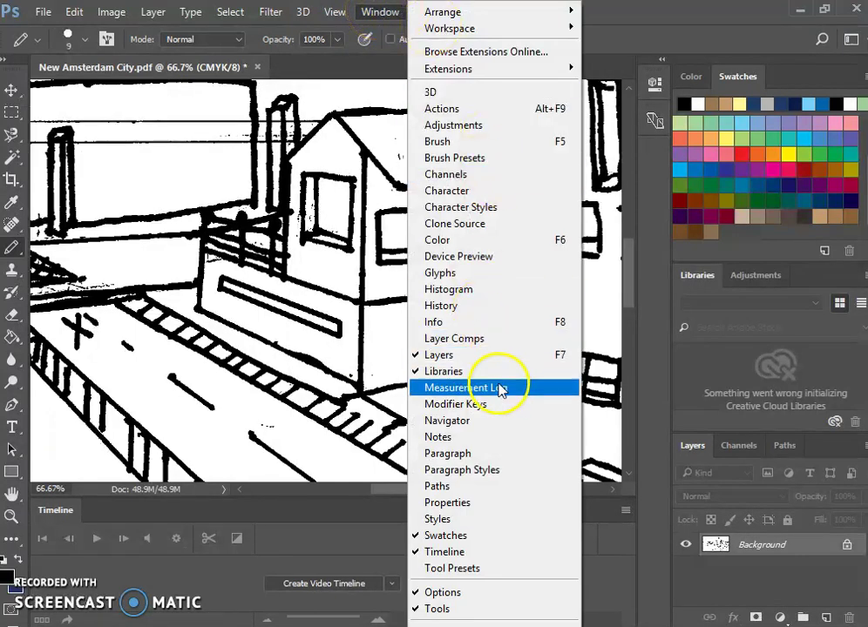
{"action": "left_click", "coordinate": [455, 312]}
{"action": "left_click", "coordinate": [423, 84]}
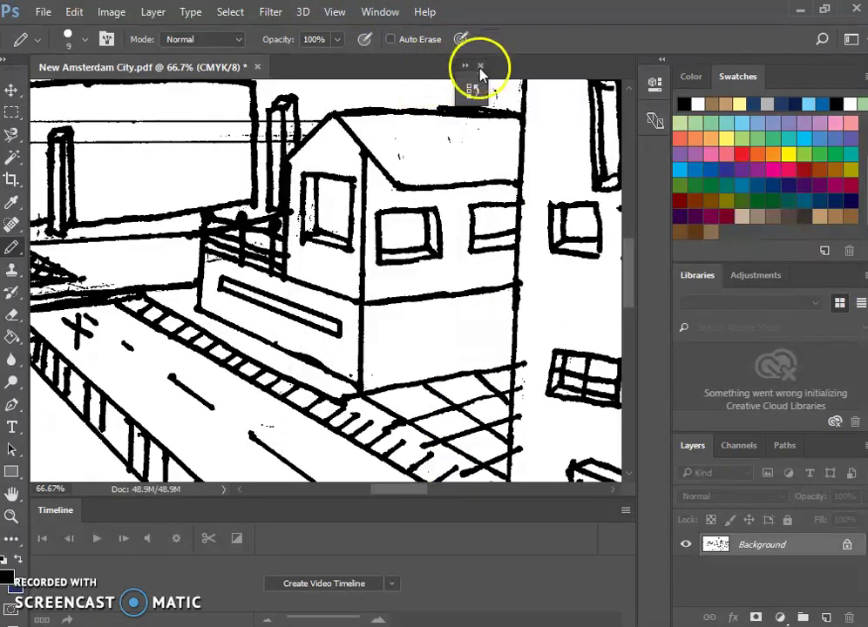
- Select the sky above the skyline with the Magic Wand at tolerance 32, contiguous
{"action": "key", "text": "ctrl+minus"}
{"action": "key", "text": "ctrl+minus"}
{"action": "key", "text": "ctrl+minus"}
{"action": "key", "text": "ctrl+minus"}
{"action": "key", "text": "ctrl+minus"}
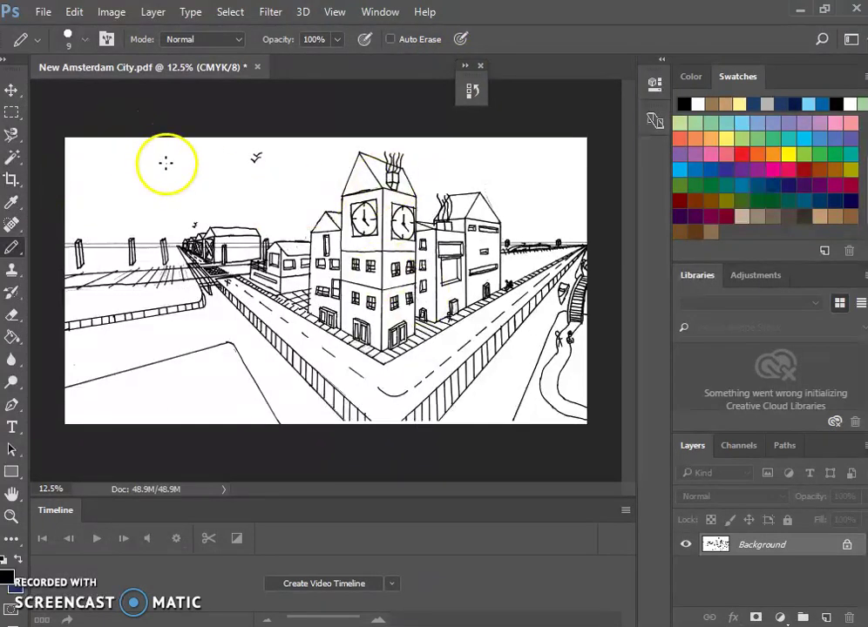
{"action": "left_click", "coordinate": [10, 158]}
{"action": "right_click", "coordinate": [12, 157]}
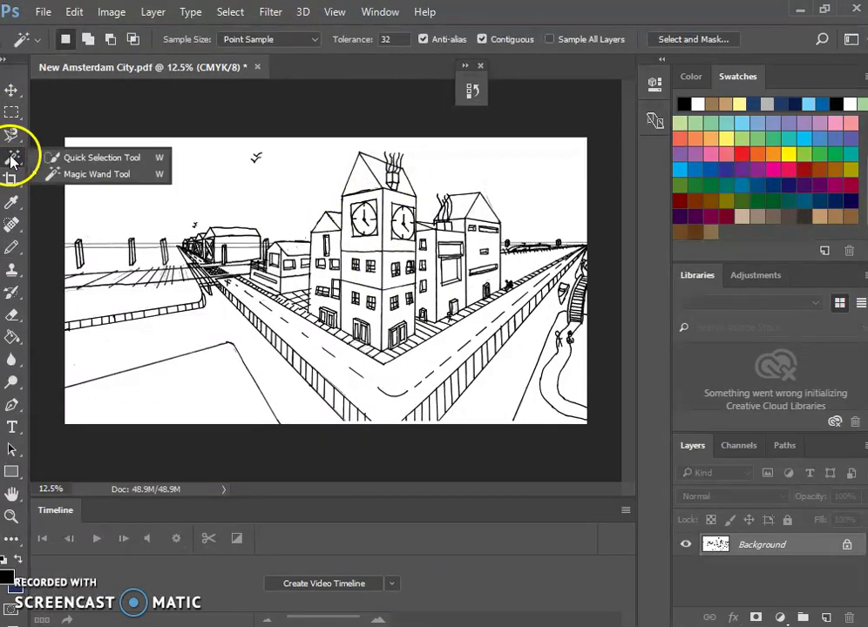
{"action": "left_click", "coordinate": [96, 177]}
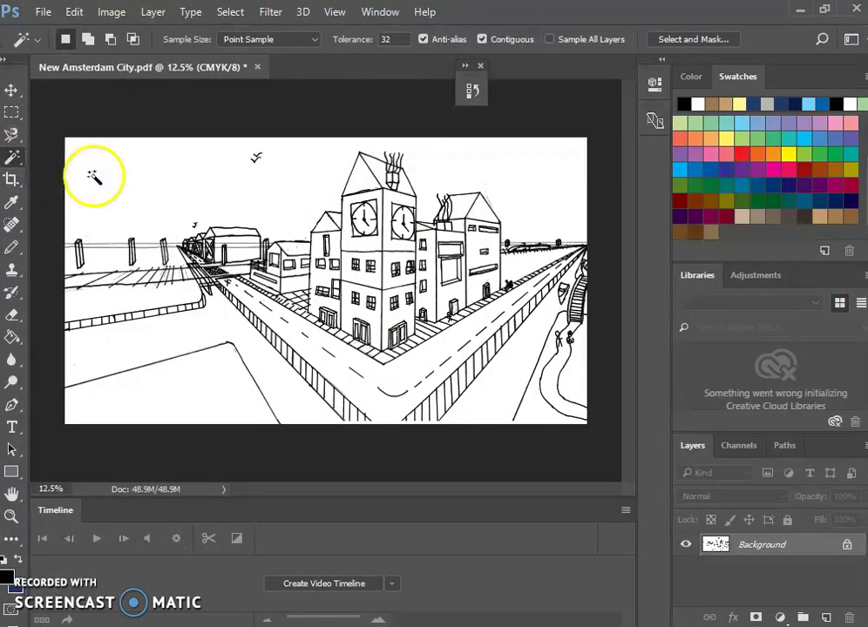
{"action": "left_click", "coordinate": [121, 176]}
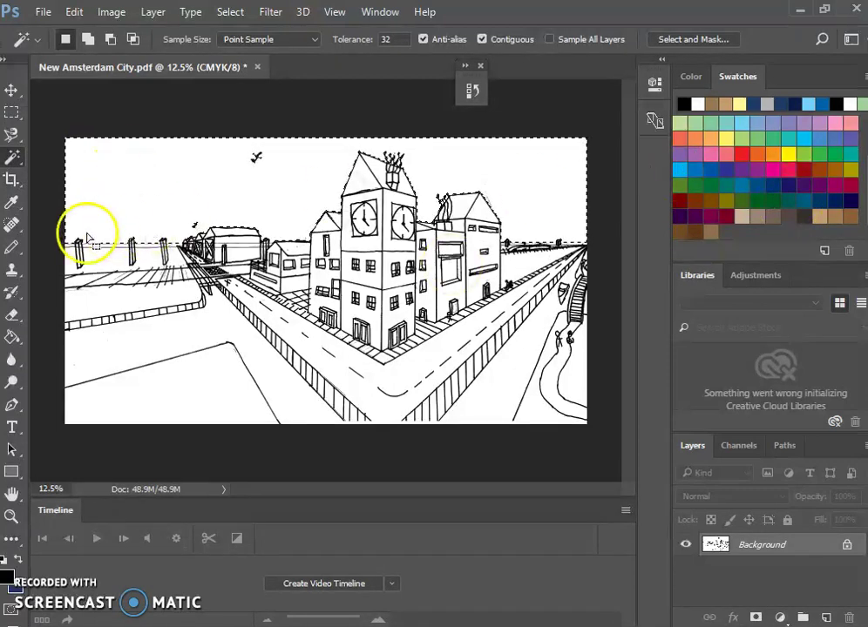
- Extend the sky selection with the Magic Wand to the thin strips between the horizon lines beside the posts
{"action": "scroll", "coordinate": [88, 228], "scroll_direction": "up", "scroll_amount": 1}
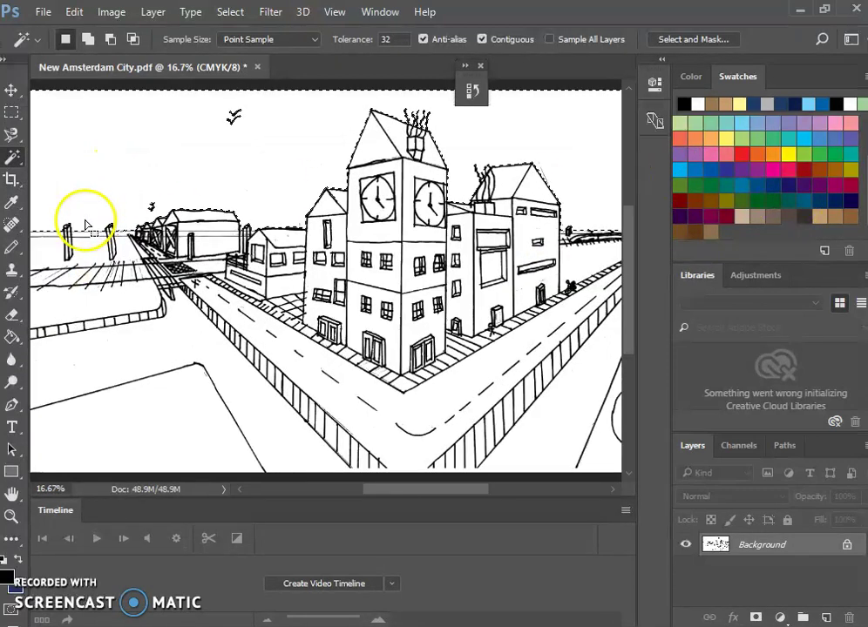
{"action": "key", "text": "space"}
{"action": "left_click_drag", "start_coordinate": [74, 234], "coordinate": [100, 259]}
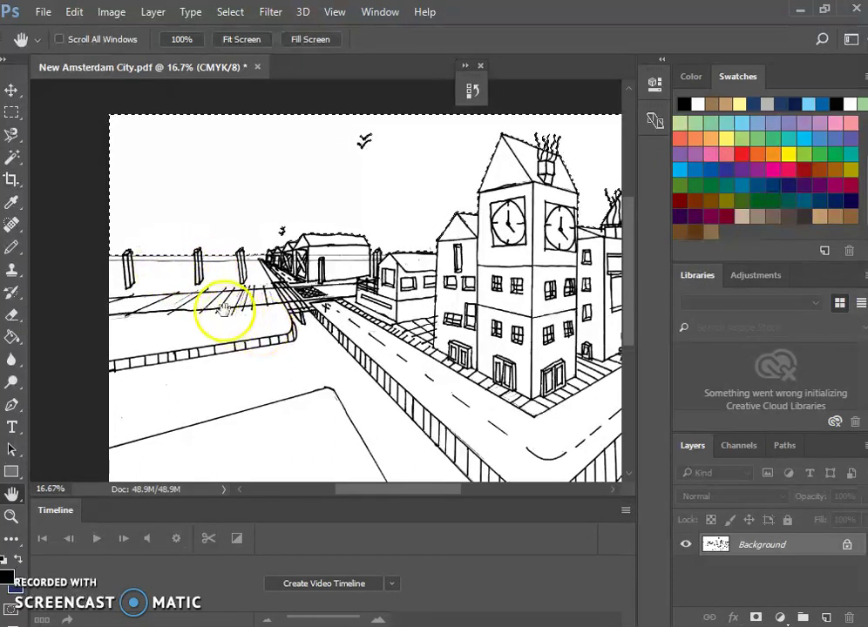
{"action": "left_click", "coordinate": [12, 157]}
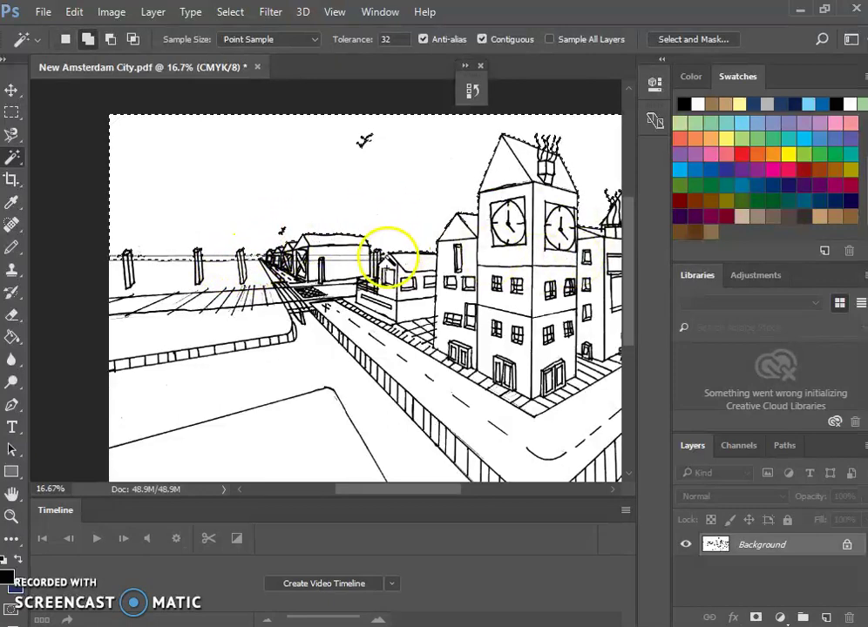
- Try to add the area by the small building's roof to the sky selection, and undo it
{"action": "left_click", "coordinate": [385, 261], "text": "shift"}
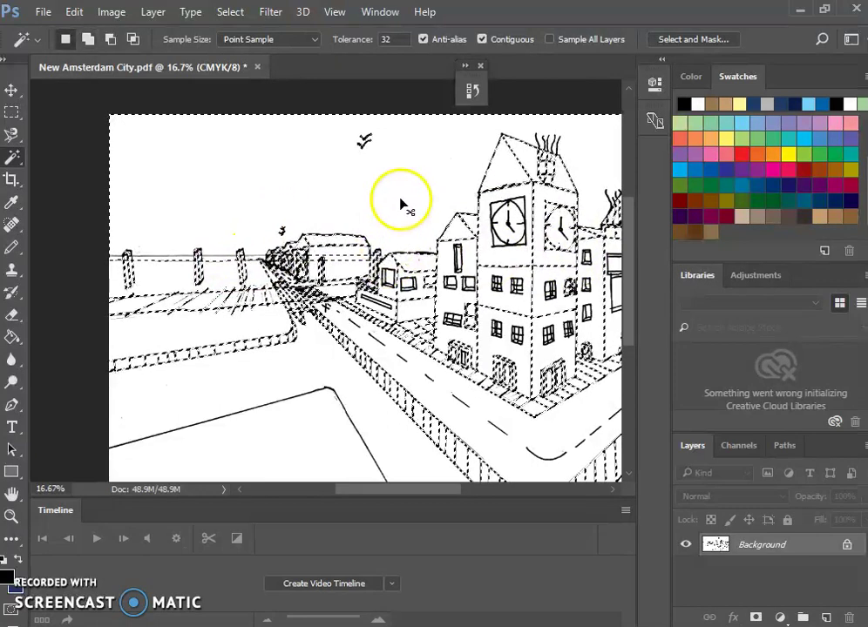
{"action": "key", "text": "ctrl+z"}
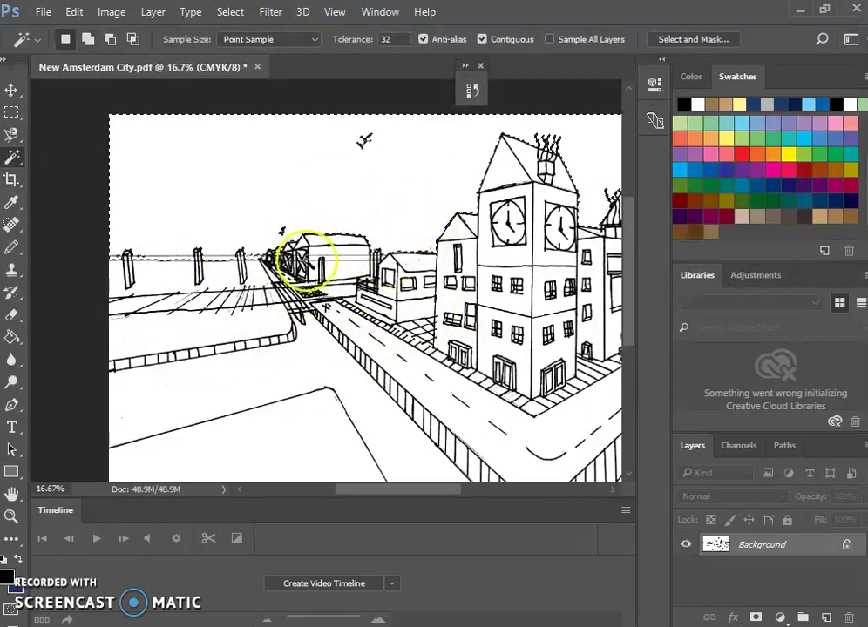
{"action": "scroll", "coordinate": [538, 277], "scroll_direction": "down", "scroll_amount": 1}
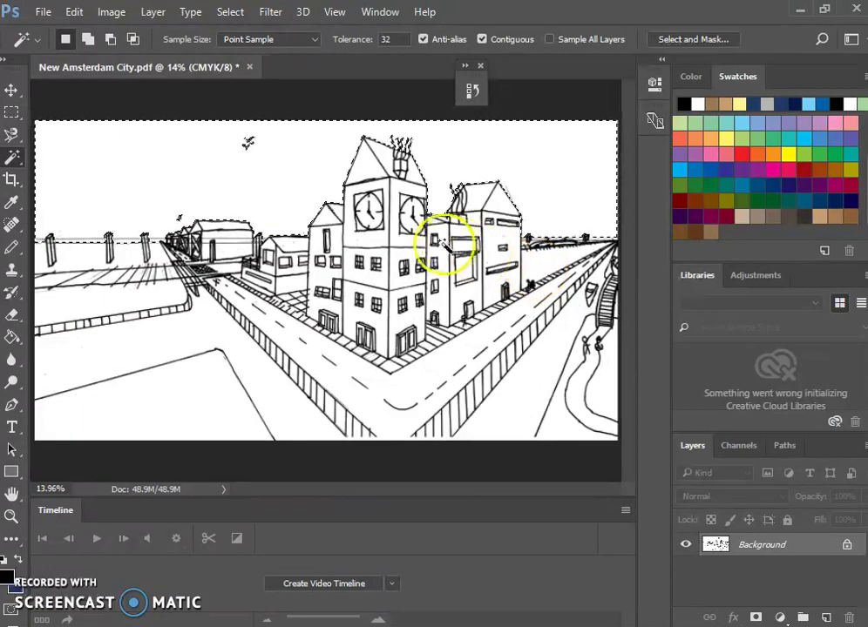
- Choose the Gradient tool and set the foreground color to a bright blue with hue 209
{"action": "left_click", "coordinate": [13, 340]}
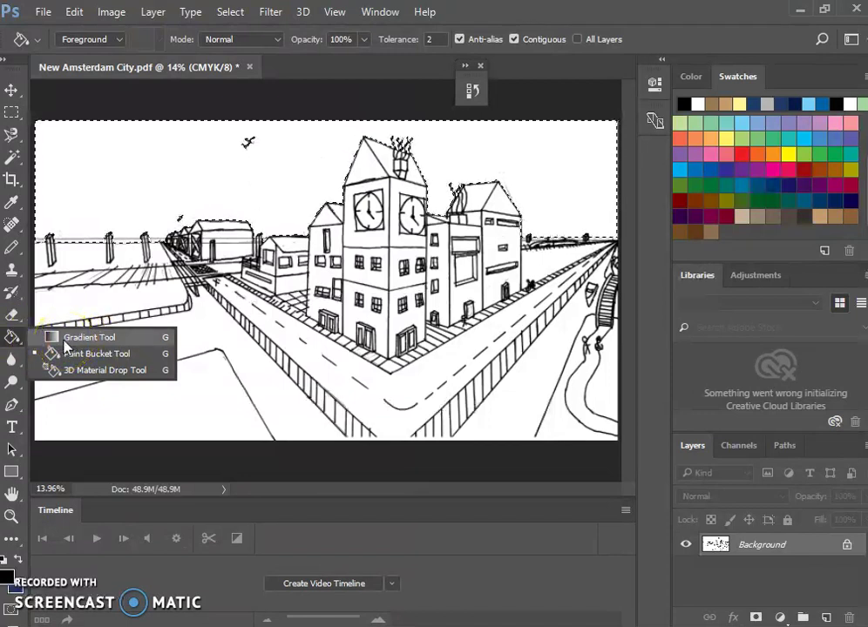
{"action": "left_click", "coordinate": [65, 341]}
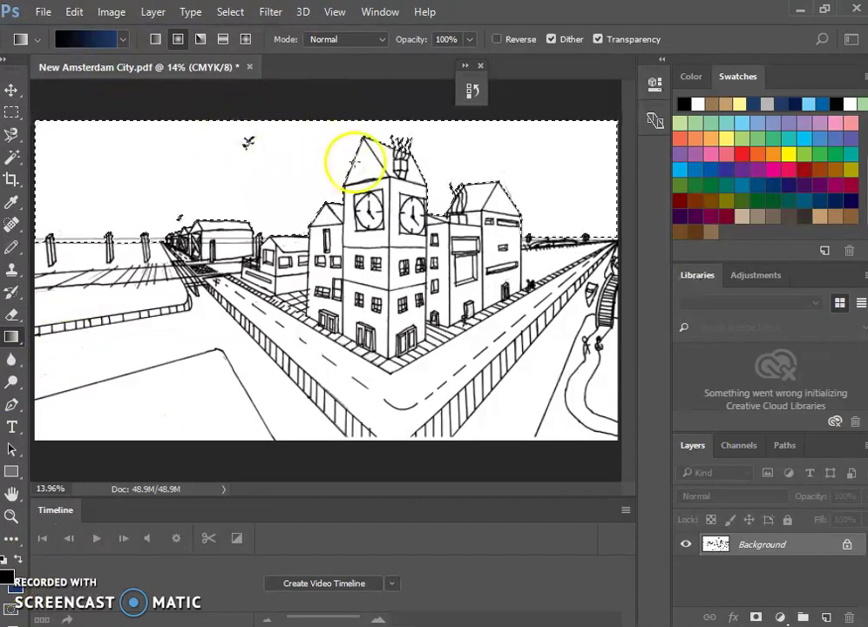
{"action": "left_click", "coordinate": [9, 578]}
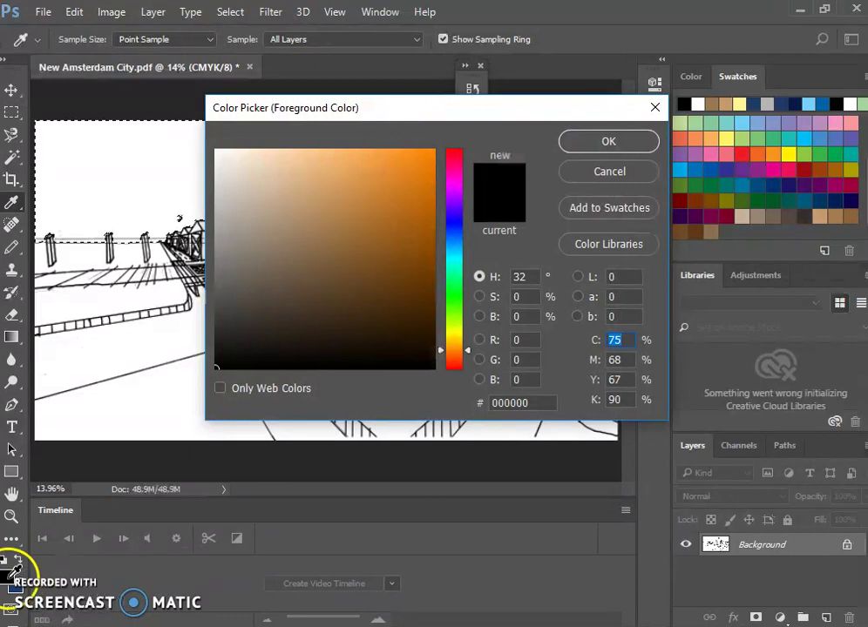
{"action": "left_click_drag", "start_coordinate": [460, 250], "coordinate": [456, 243]}
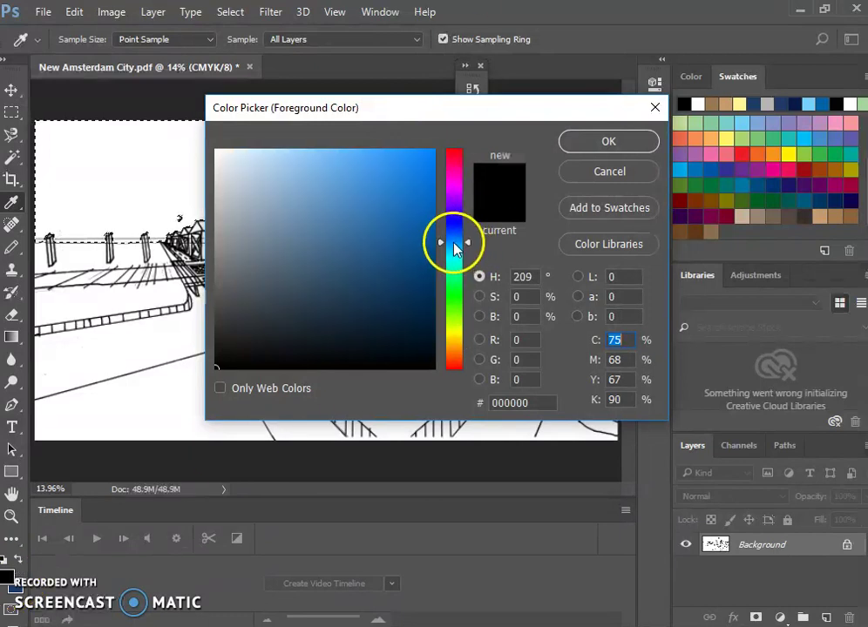
{"action": "left_click", "coordinate": [409, 200]}
{"action": "left_click_drag", "start_coordinate": [408, 200], "coordinate": [426, 170]}
{"action": "left_click", "coordinate": [602, 143]}
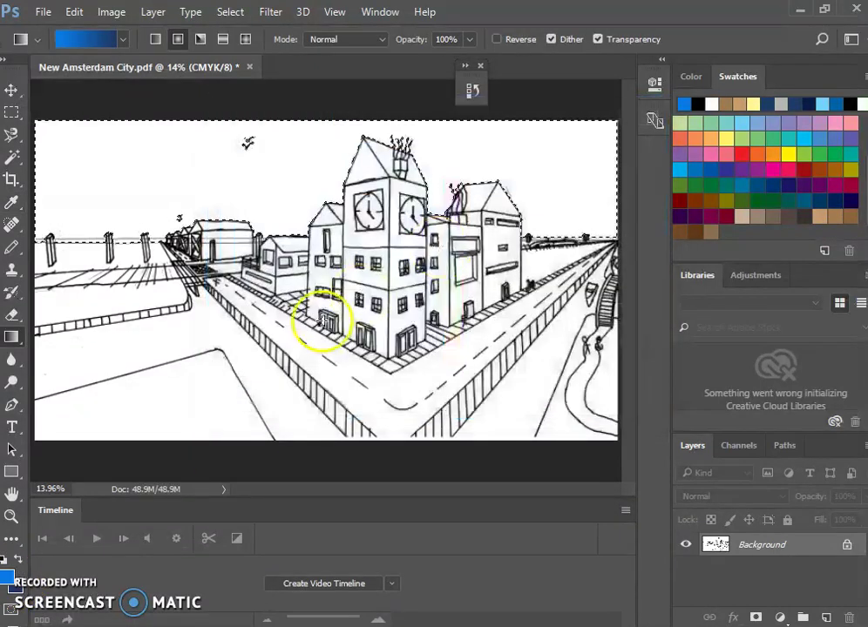
- Set the background color to light blue 74a7fb
{"action": "left_click", "coordinate": [15, 589]}
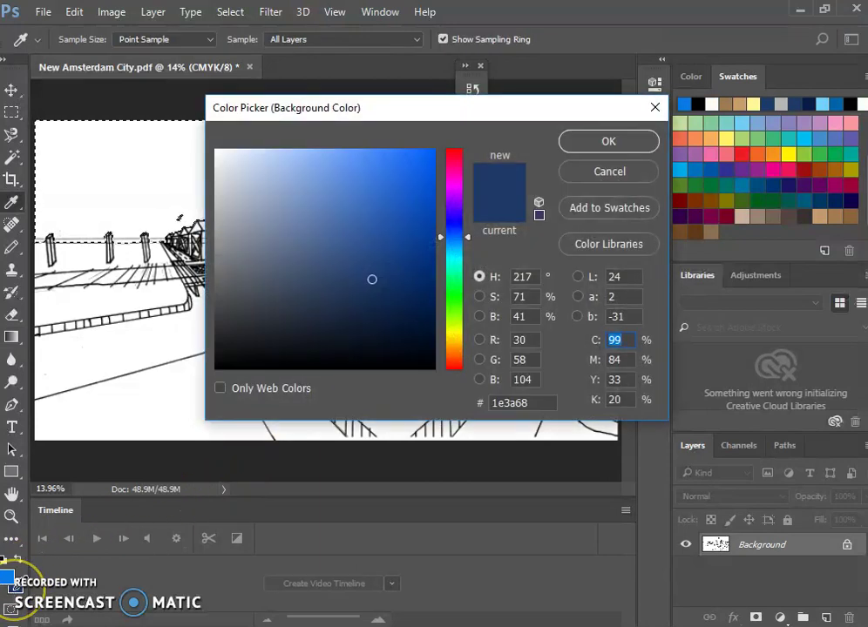
{"action": "left_click", "coordinate": [17, 591]}
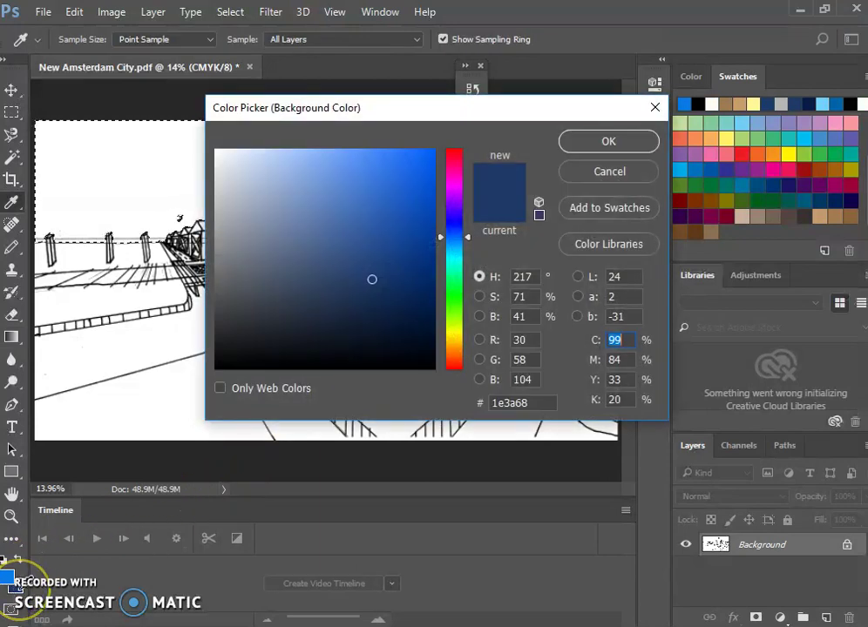
{"action": "mouse_move", "coordinate": [324, 167]}
{"action": "left_mouse_down"}
{"action": "mouse_move", "coordinate": [311, 151]}
{"action": "mouse_move", "coordinate": [334, 152]}
{"action": "left_mouse_up"}
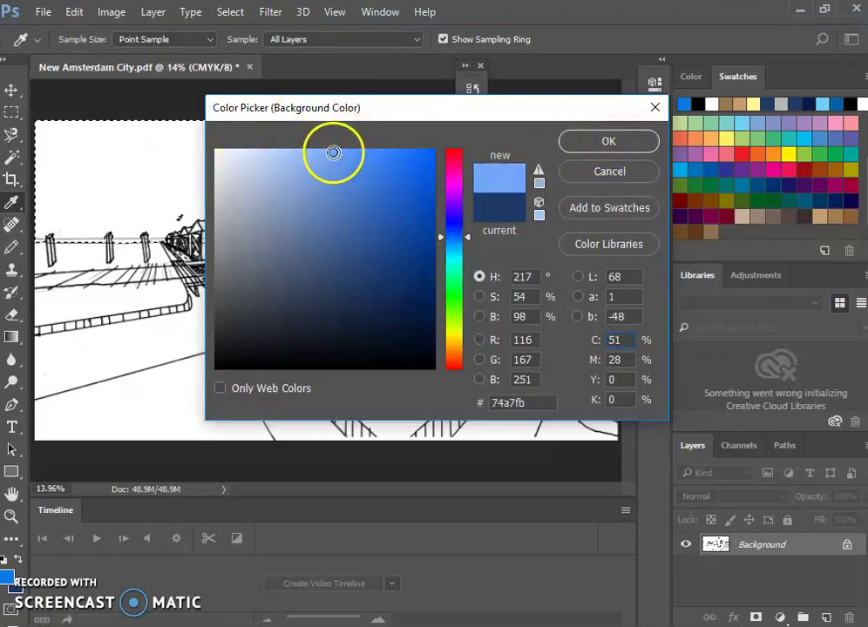
{"action": "left_click", "coordinate": [607, 141]}
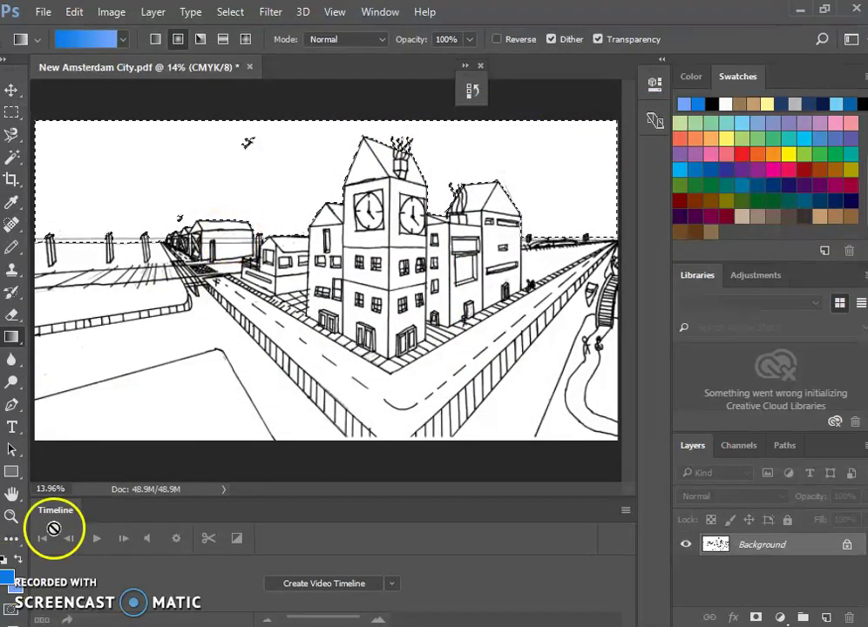
- Try a radial and a linear blue gradient across the selected sky
{"action": "left_click_drag", "start_coordinate": [401, 164], "coordinate": [192, 166]}
{"action": "left_click", "coordinate": [155, 39]}
{"action": "left_click_drag", "start_coordinate": [430, 175], "coordinate": [593, 155]}
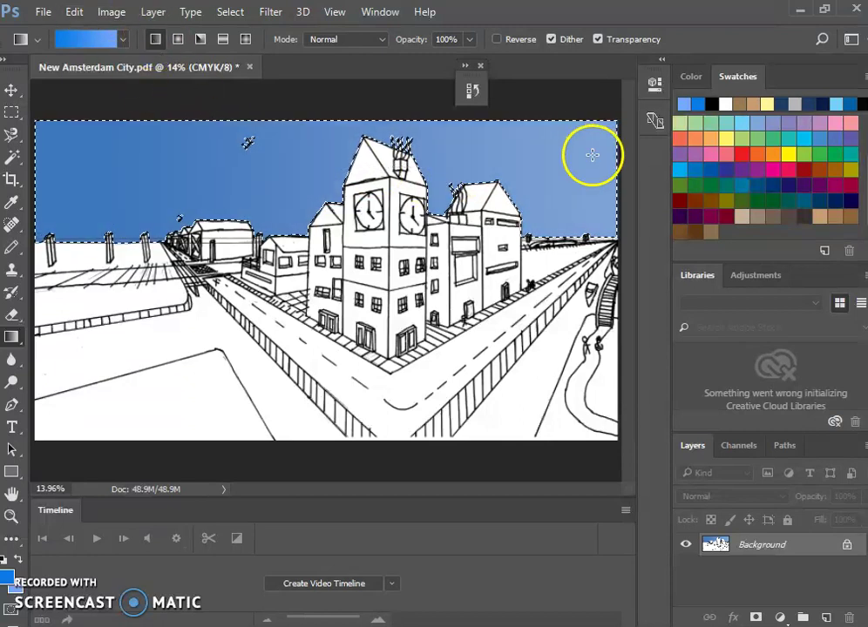
- Fill the selected sky with a radial blue gradient running from the lower right of the sky to its upper-left corner
{"action": "left_click", "coordinate": [180, 40]}
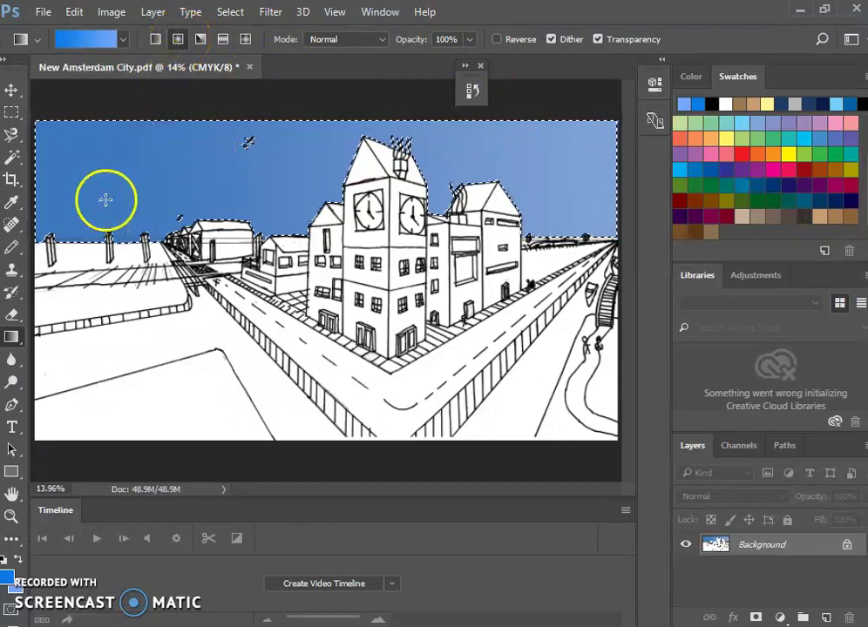
{"action": "left_click_drag", "start_coordinate": [70, 136], "coordinate": [87, 136]}
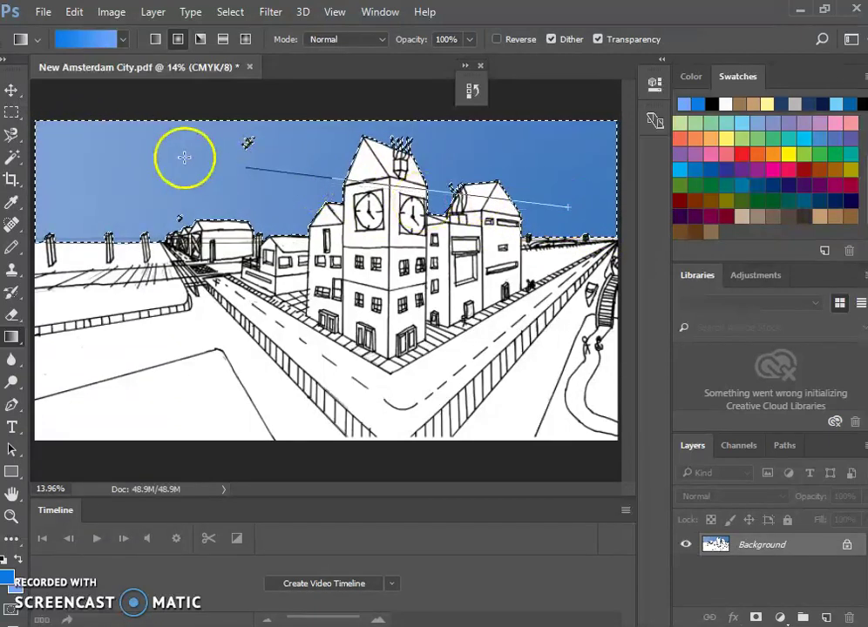
{"action": "left_click_drag", "start_coordinate": [42, 146], "coordinate": [41, 145]}
{"action": "left_click_drag", "start_coordinate": [106, 155], "coordinate": [37, 120]}
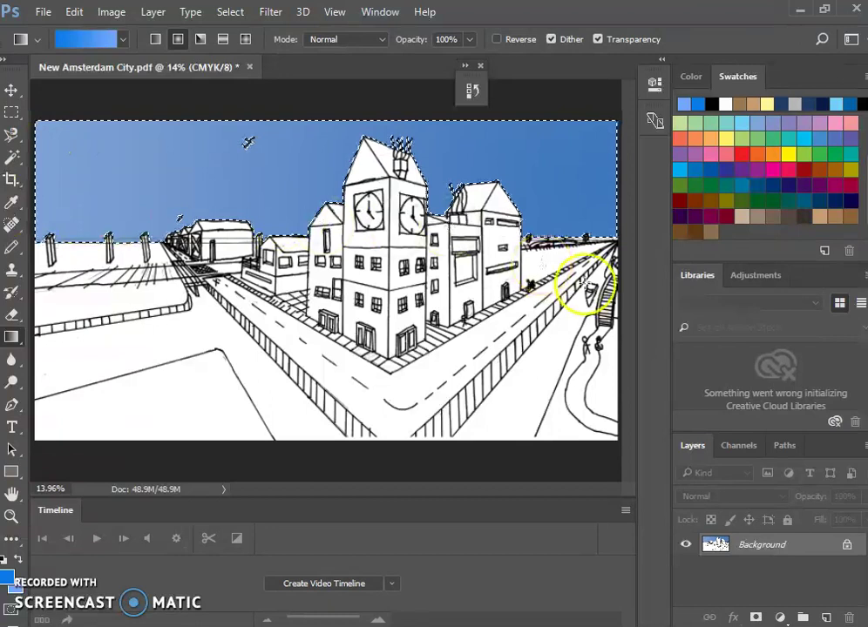
{"action": "left_click_drag", "start_coordinate": [591, 229], "coordinate": [24, 112]}
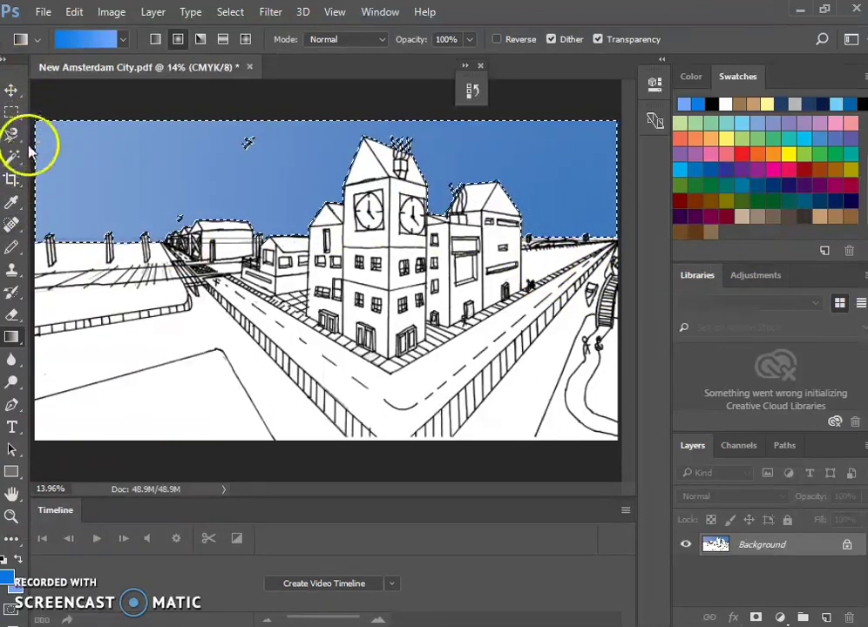
- Choose the Brush tool with a soft round 250 px tip at 0% hardness and make pale yellow the foreground color
{"action": "left_click", "coordinate": [18, 251]}
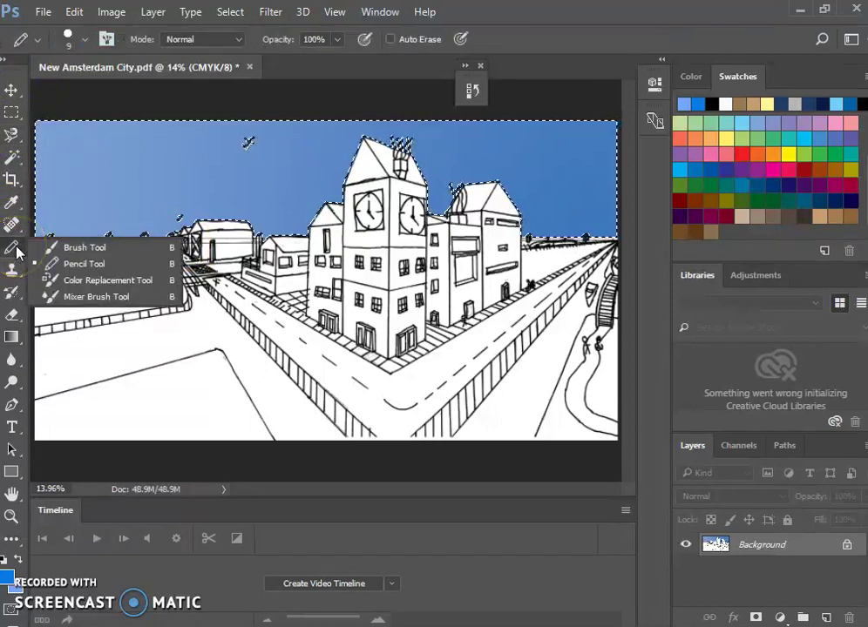
{"action": "left_click", "coordinate": [94, 252]}
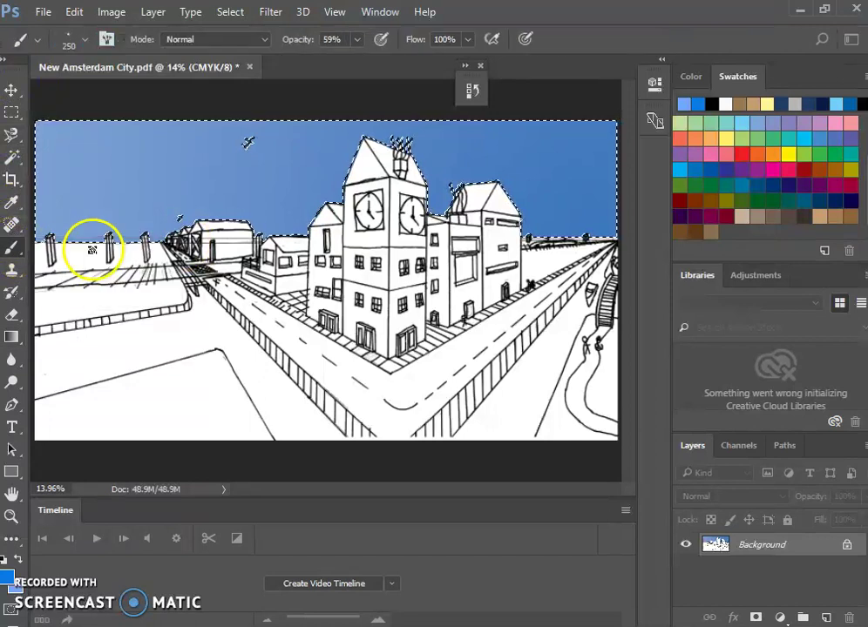
{"action": "left_click", "coordinate": [74, 44]}
{"action": "left_click_drag", "start_coordinate": [204, 276], "coordinate": [201, 227]}
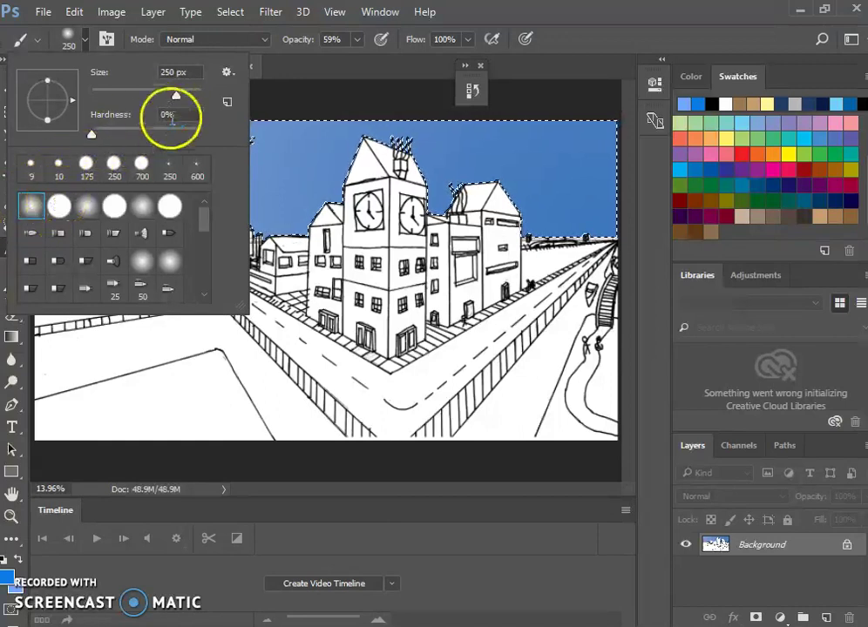
{"action": "left_click", "coordinate": [302, 68]}
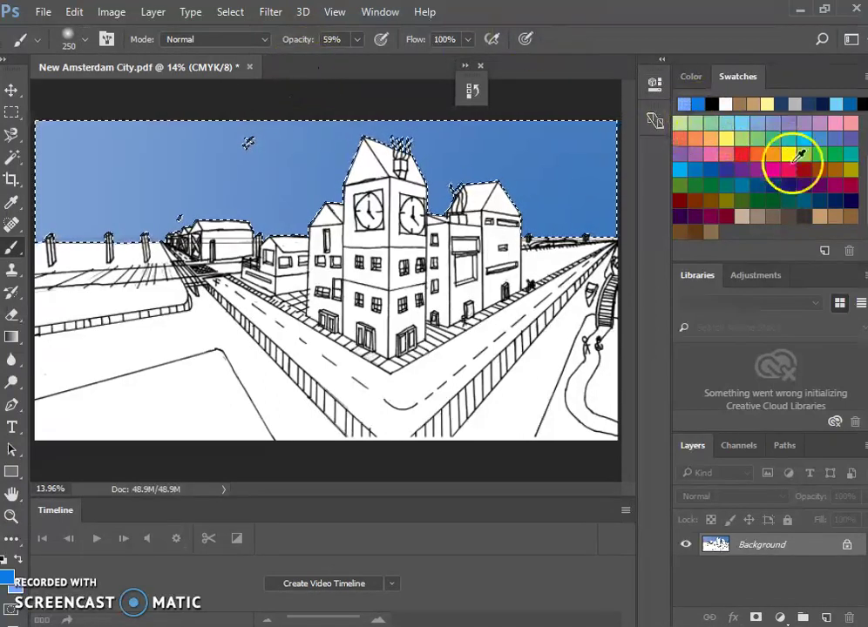
{"action": "scroll", "coordinate": [793, 161], "scroll_direction": "up", "scroll_amount": 3}
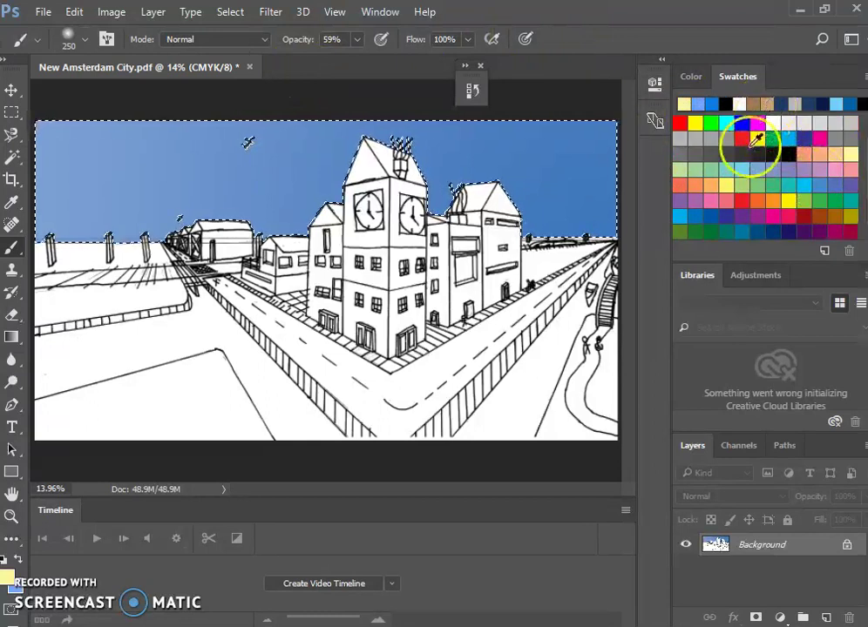
- Paint a soft pale yellow sun in the upper-left corner of the sky with a 900 px brush and deselect
{"action": "left_click", "coordinate": [850, 153]}
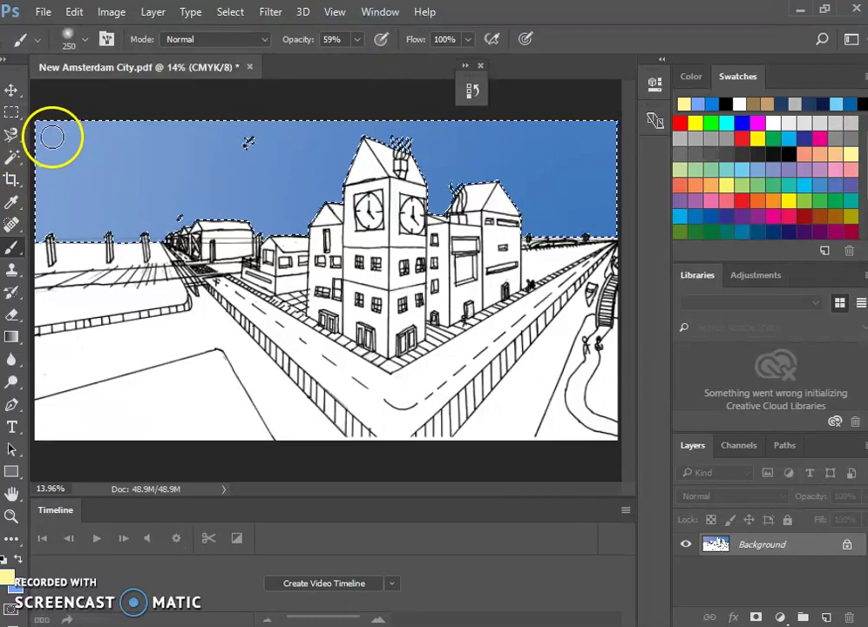
{"action": "key", "text": "bracketright"}
{"action": "key", "text": "bracketright"}
{"action": "key", "text": "bracketright"}
{"action": "key", "text": "bracketright"}
{"action": "key", "text": "bracketright"}
{"action": "key", "text": "bracketright"}
{"action": "key", "text": "bracketright"}
{"action": "key", "text": "bracketleft"}
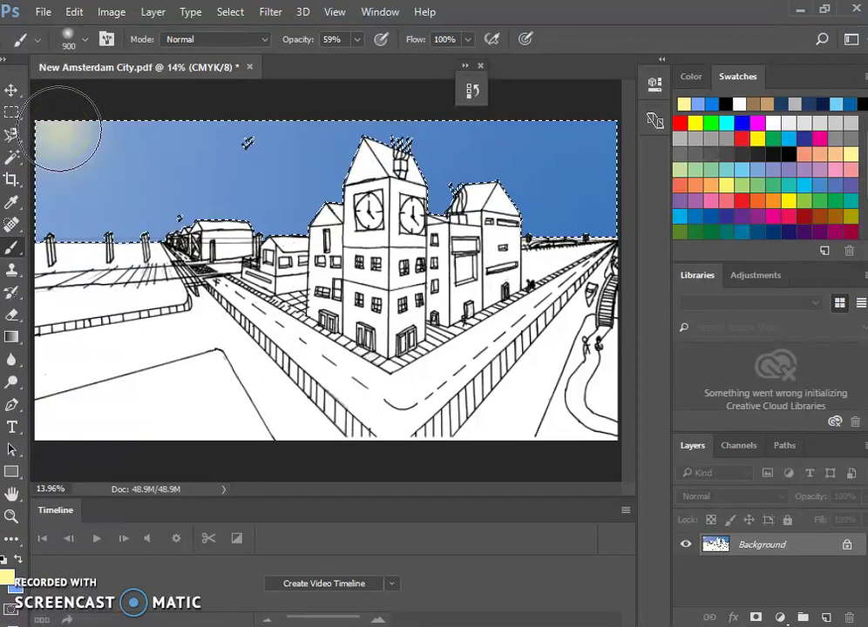
{"action": "left_click", "coordinate": [60, 129]}
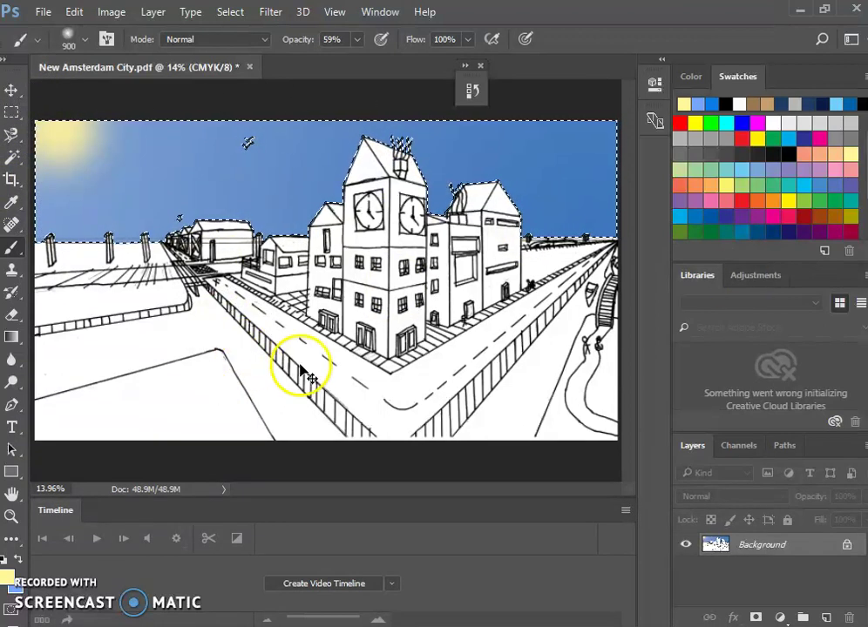
{"action": "key", "text": "ctrl+d"}
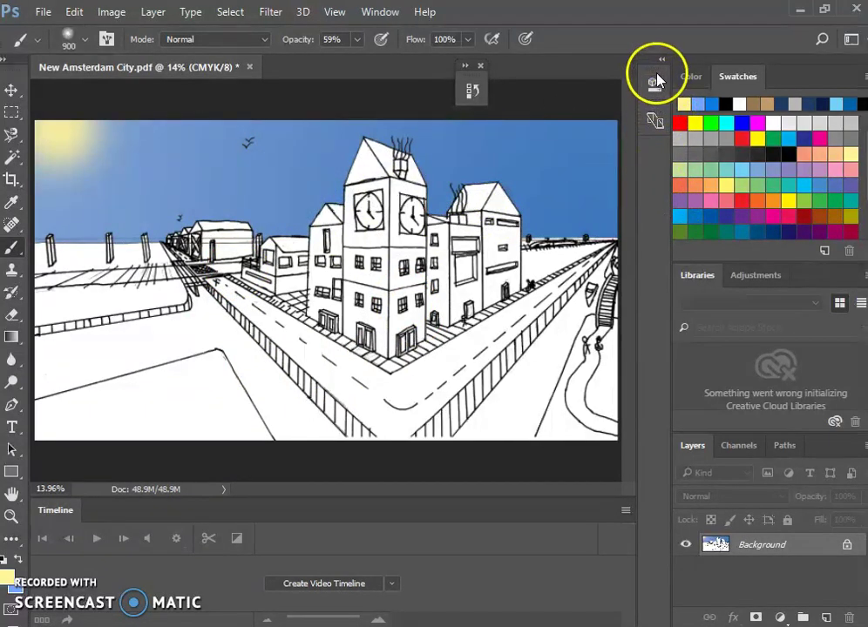
- Revert the image to the last Magic Wand state in the history, before the sky gradients and the sun
{"action": "left_click", "coordinate": [471, 94]}
{"action": "left_click_drag", "start_coordinate": [452, 311], "coordinate": [442, 248]}
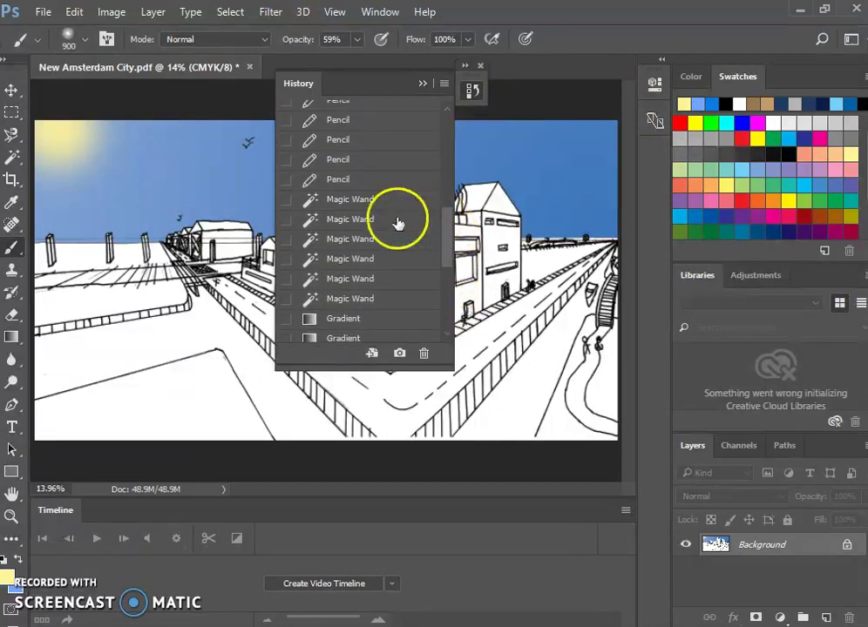
{"action": "left_click", "coordinate": [374, 298]}
{"action": "left_click", "coordinate": [469, 87]}
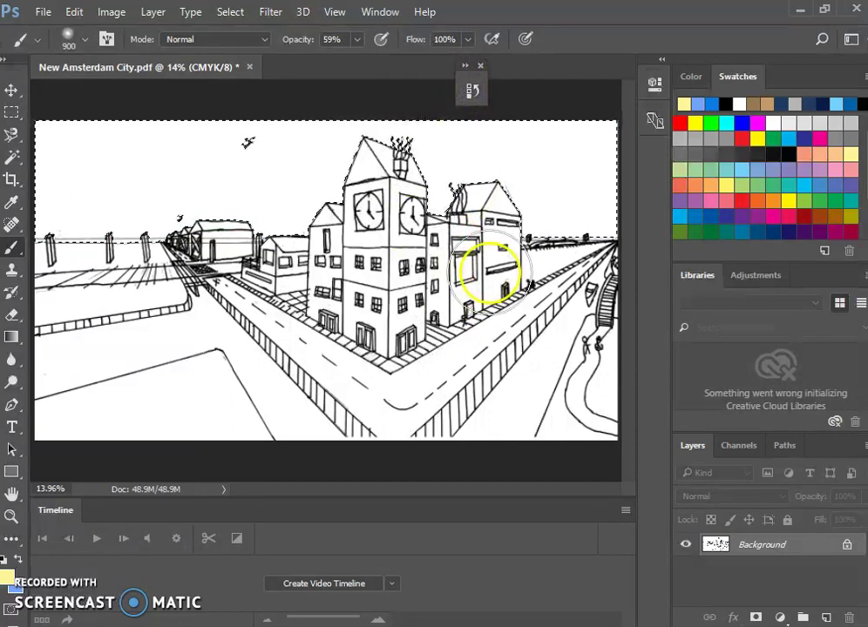
- Set the foreground color to a very dark indigo blue
{"action": "left_click", "coordinate": [8, 575]}
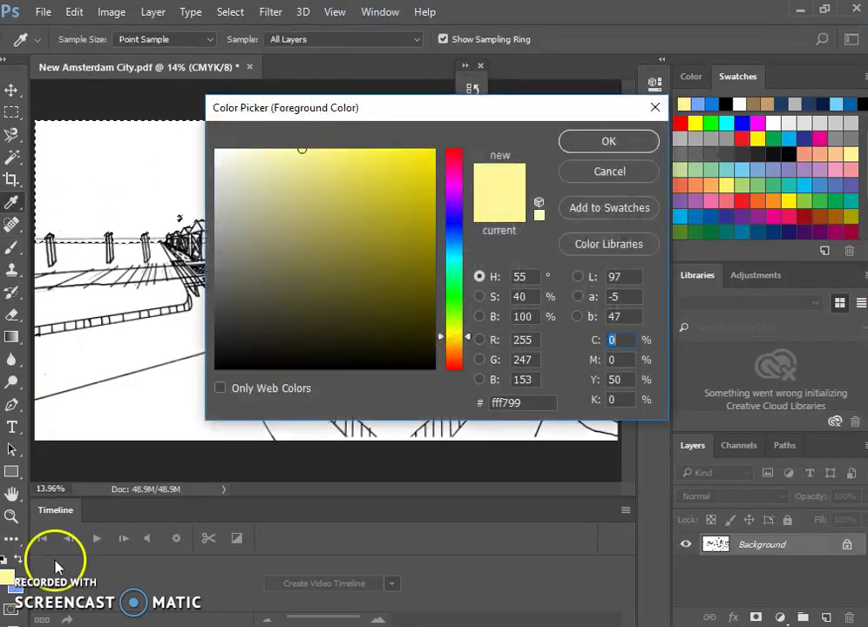
{"action": "left_click", "coordinate": [457, 219]}
{"action": "mouse_move", "coordinate": [420, 244]}
{"action": "left_mouse_down"}
{"action": "mouse_move", "coordinate": [432, 301]}
{"action": "mouse_move", "coordinate": [429, 281]}
{"action": "left_mouse_up"}
{"action": "left_click", "coordinate": [580, 145]}
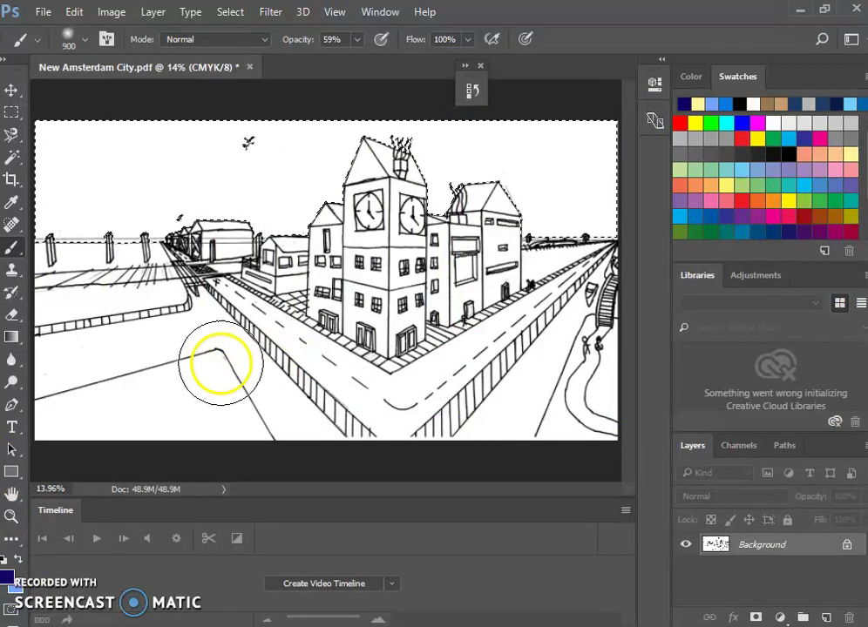
- Set the background color to dark blue 052964 and fill the selected sky with a radial gradient of the two dark blues
{"action": "left_click", "coordinate": [14, 582]}
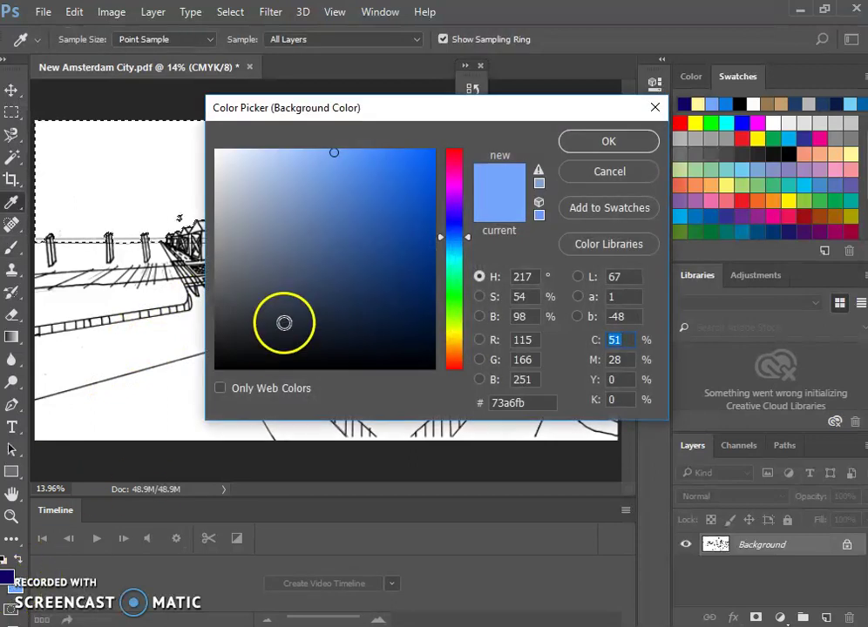
{"action": "mouse_move", "coordinate": [330, 155]}
{"action": "left_mouse_down"}
{"action": "mouse_move", "coordinate": [355, 245]}
{"action": "mouse_move", "coordinate": [356, 294]}
{"action": "mouse_move", "coordinate": [395, 266]}
{"action": "mouse_move", "coordinate": [426, 272]}
{"action": "mouse_move", "coordinate": [424, 283]}
{"action": "left_mouse_up"}
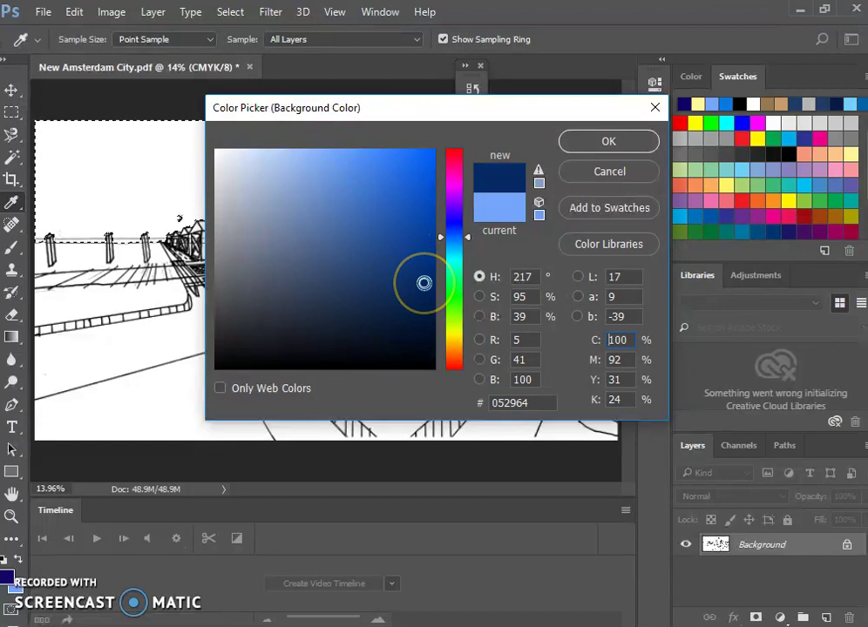
{"action": "left_click", "coordinate": [593, 140]}
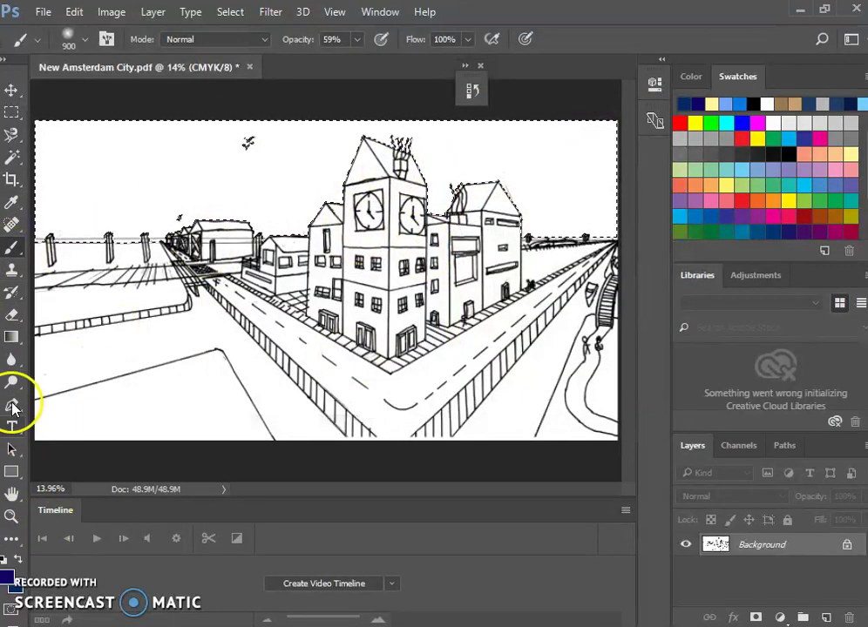
{"action": "left_click", "coordinate": [17, 336]}
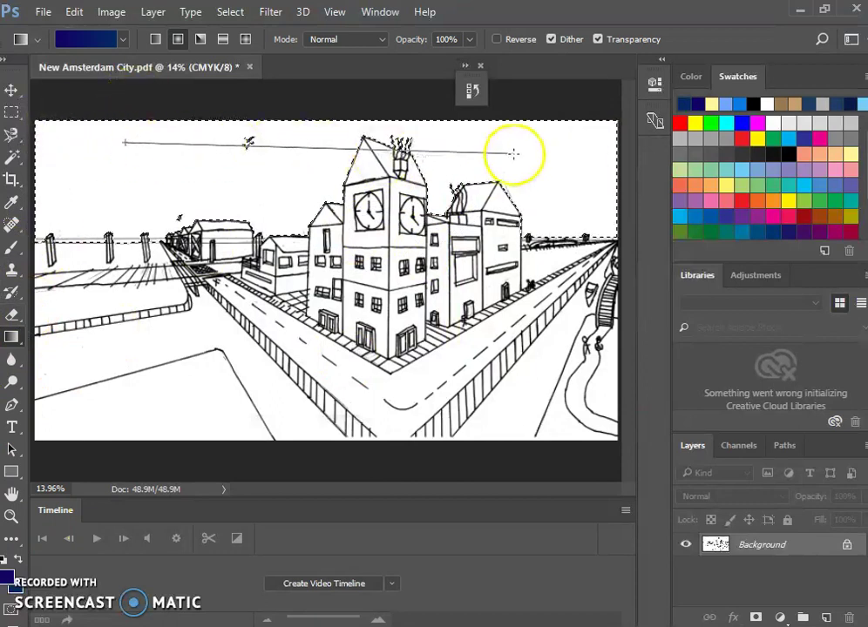
{"action": "left_click_drag", "start_coordinate": [514, 153], "coordinate": [552, 152]}
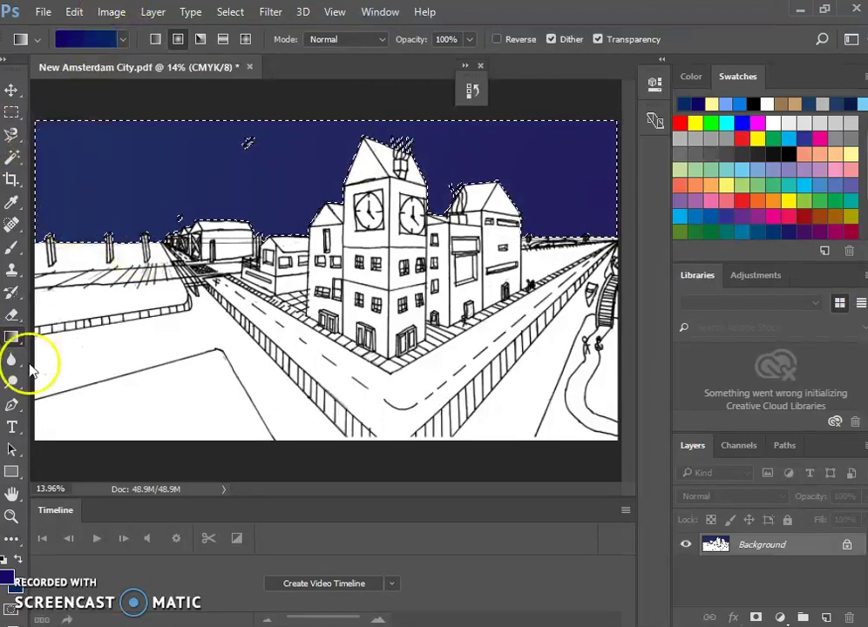
- Change the background color to a lighter, grayer navy and refill the sky with a radial gradient, indigo at its right end
{"action": "left_click", "coordinate": [6, 587]}
{"action": "left_click_drag", "start_coordinate": [420, 254], "coordinate": [388, 281]}
{"action": "left_click", "coordinate": [563, 144]}
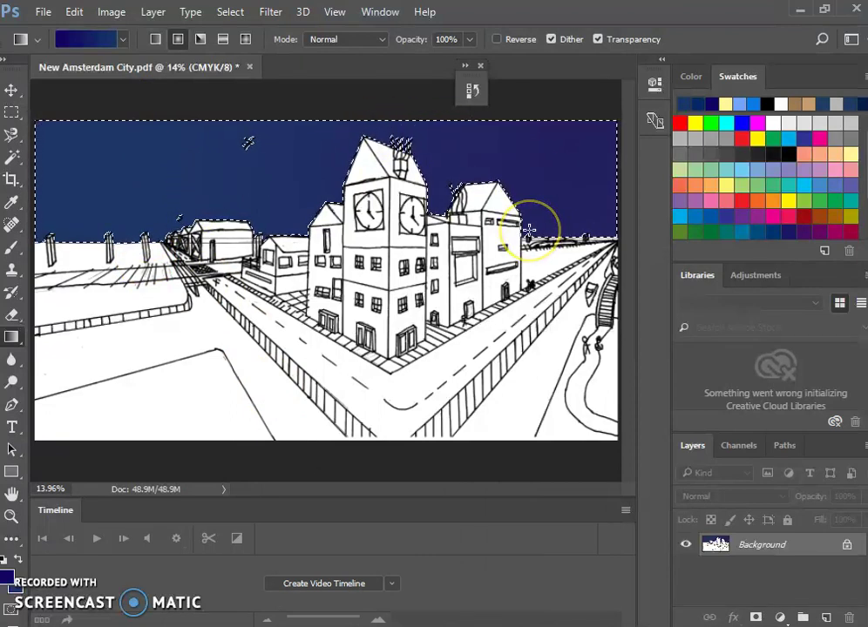
{"action": "left_click", "coordinate": [30, 586]}
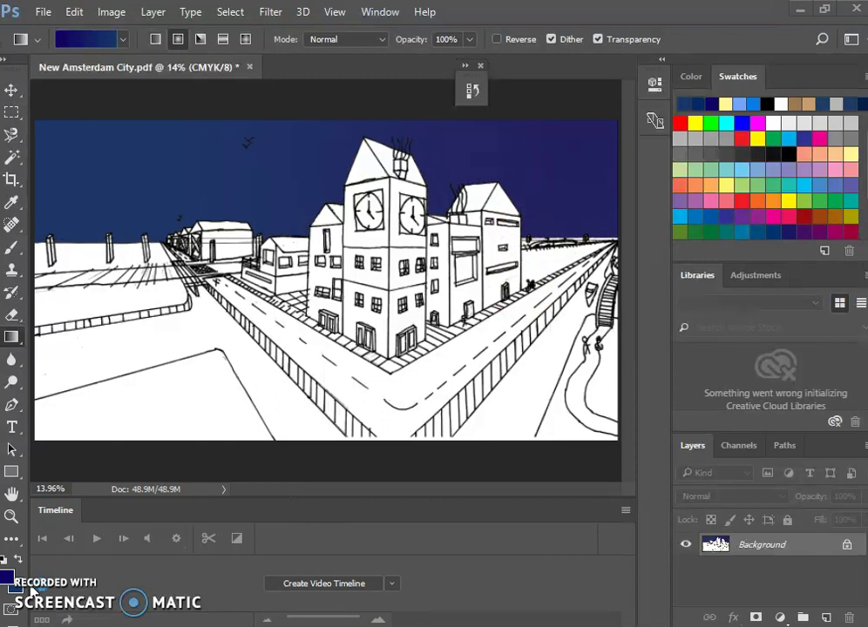
{"action": "key", "text": "alt+Tab"}
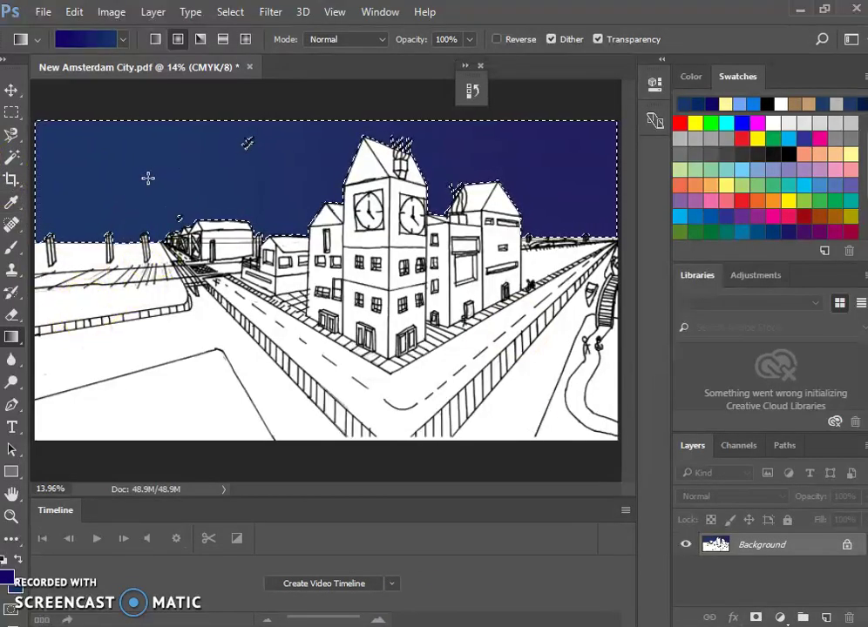
- Set up a 600 px round brush with 79% hardness and make light gray the foreground color
{"action": "key", "text": "b"}
{"action": "key", "text": "bracketleft"}
{"action": "key", "text": "bracketleft"}
{"action": "key", "text": "bracketleft"}
{"action": "key", "text": "bracketleft"}
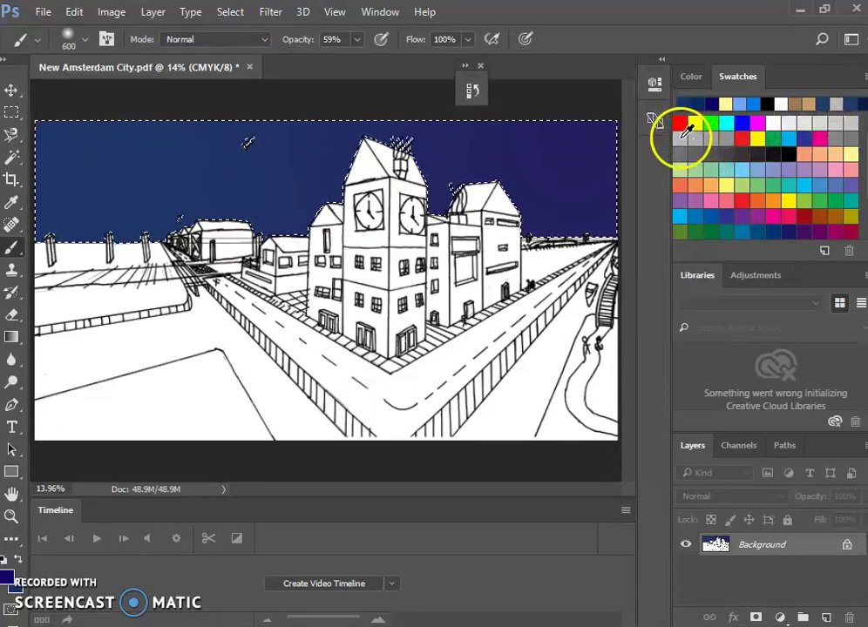
{"action": "left_click", "coordinate": [839, 108]}
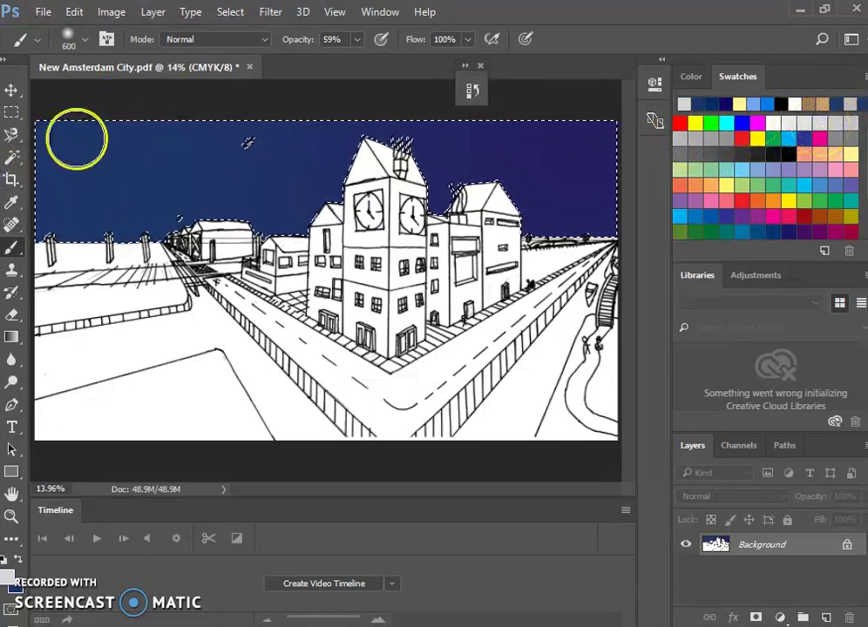
{"action": "left_click", "coordinate": [82, 41]}
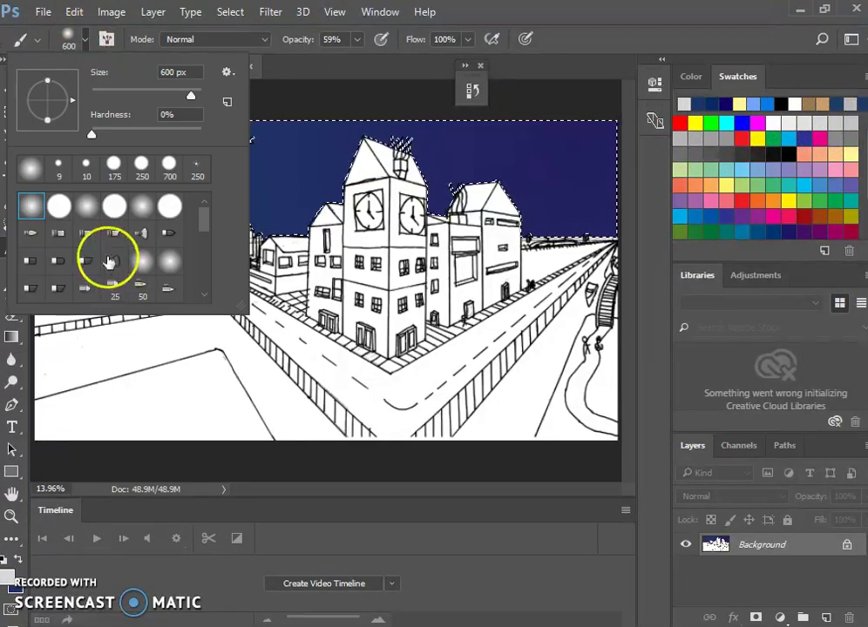
{"action": "left_click_drag", "start_coordinate": [200, 134], "coordinate": [183, 138]}
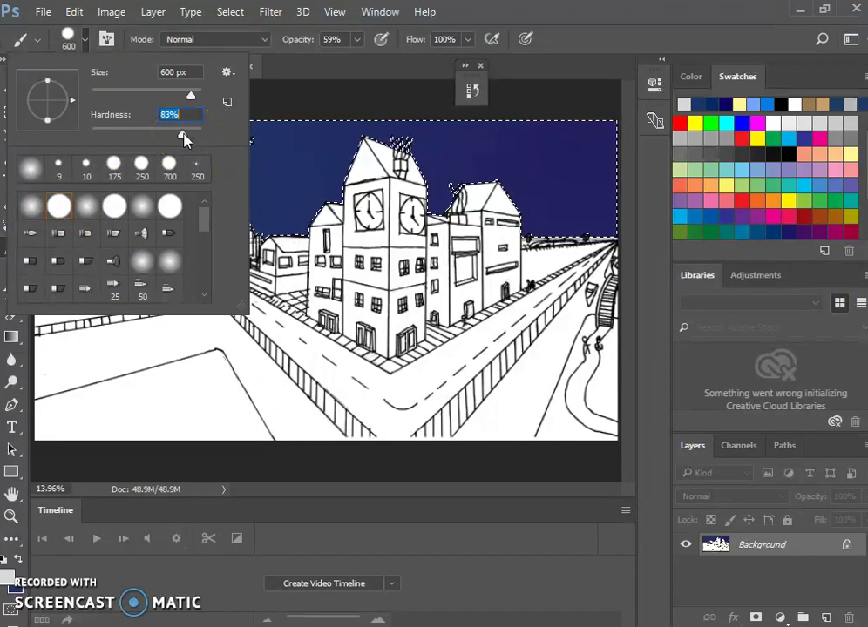
{"action": "left_click", "coordinate": [284, 84]}
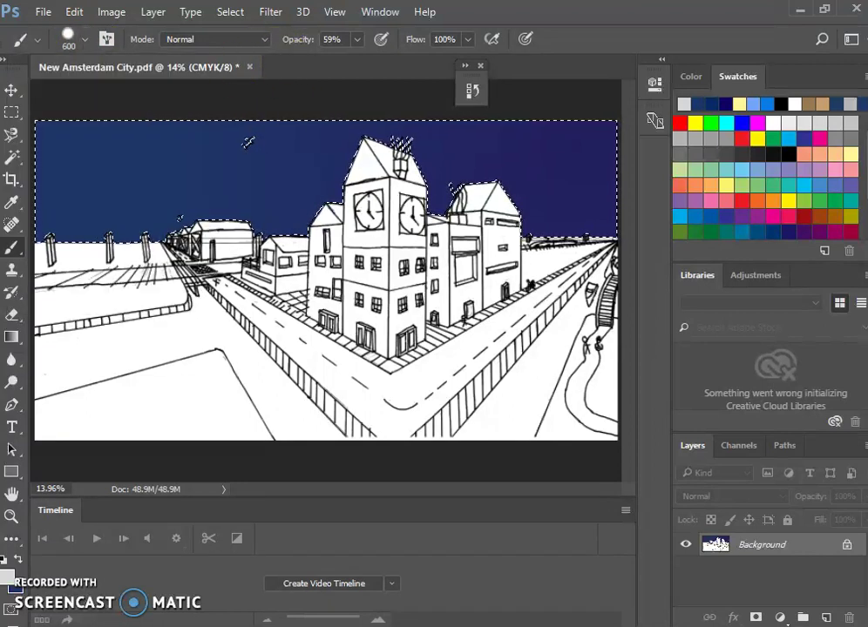
- Reduce the brush to 500 px and paint a round light gray moon in the upper-left part of the sky
{"action": "key", "text": "bracketleft"}
{"action": "key", "text": "bracketleft"}
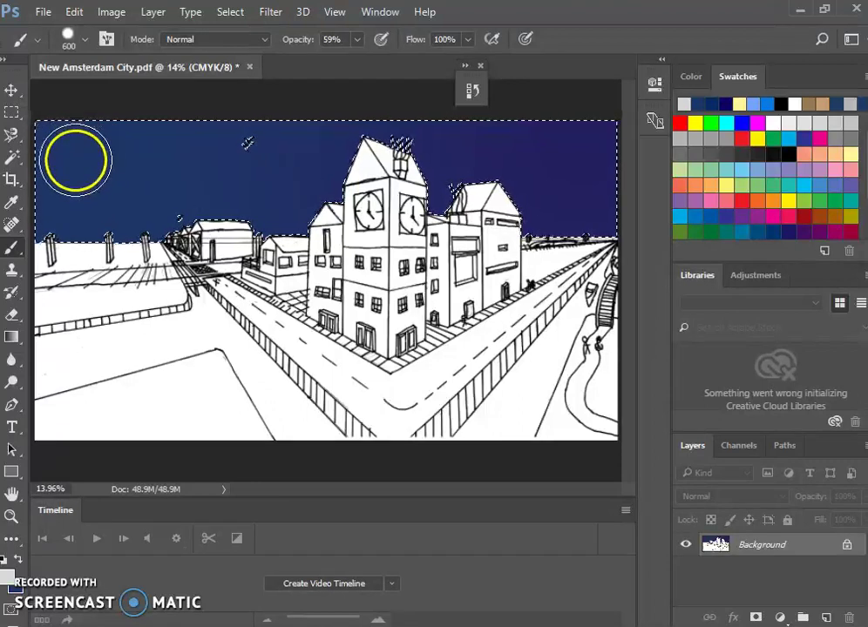
{"action": "key", "text": "bracketright"}
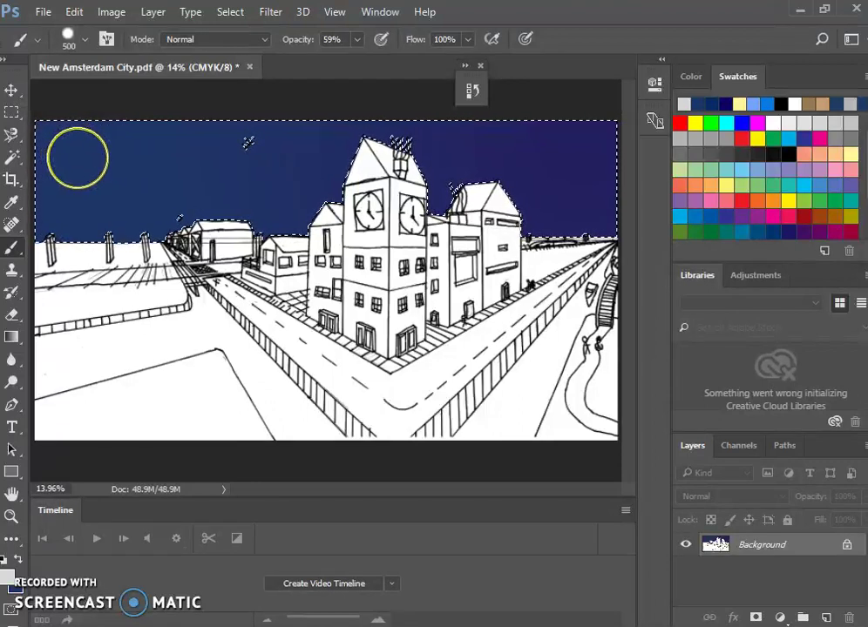
{"action": "left_click", "coordinate": [78, 157]}
{"action": "left_click", "coordinate": [77, 157]}
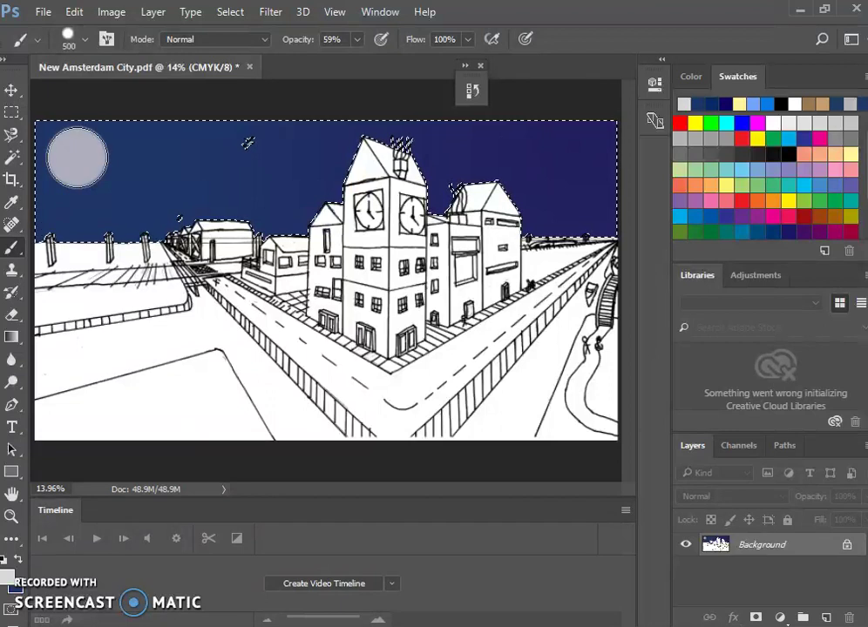
{"action": "left_click", "coordinate": [85, 149]}
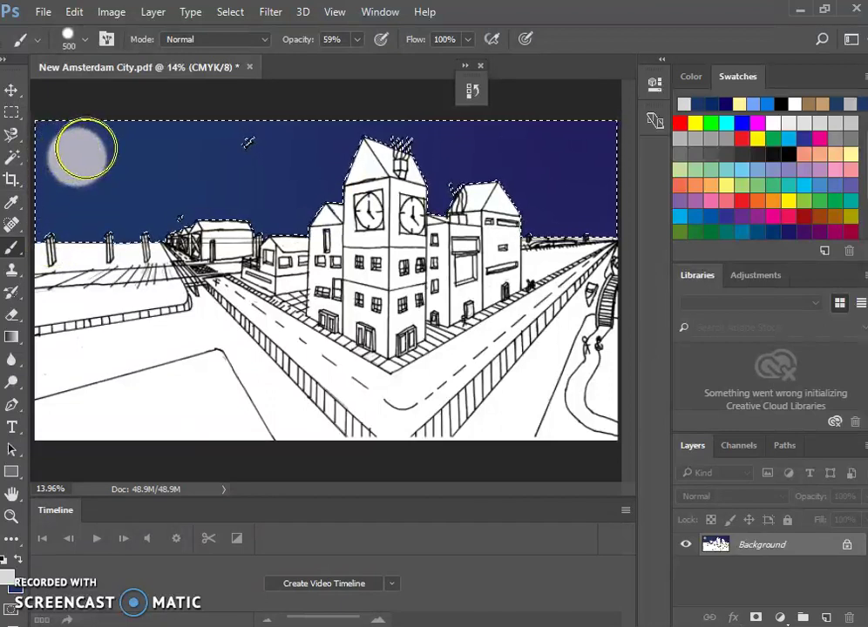
- Sample the navy sky beside the moon and paint over the disc's upper-left part to leave a crescent
{"action": "key", "text": "i"}
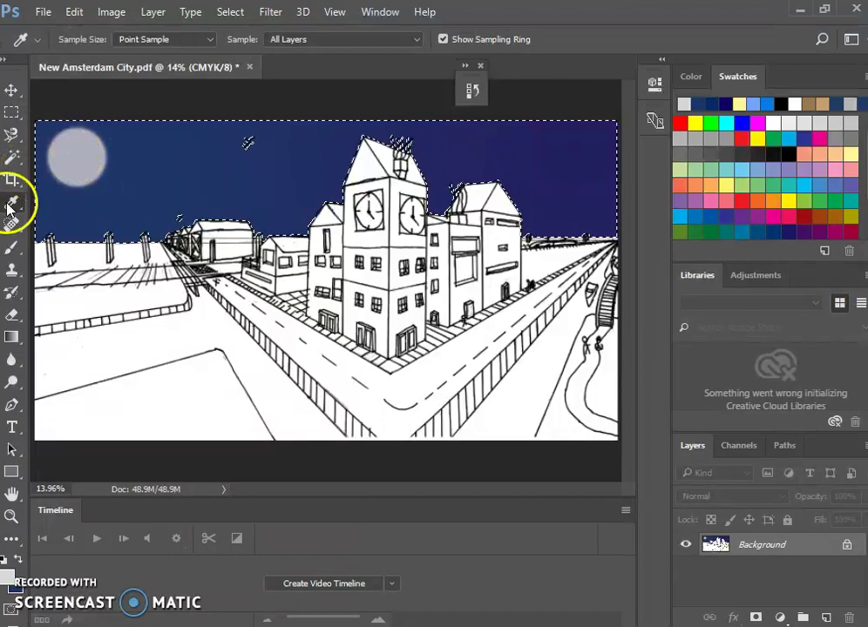
{"action": "left_click", "coordinate": [118, 141]}
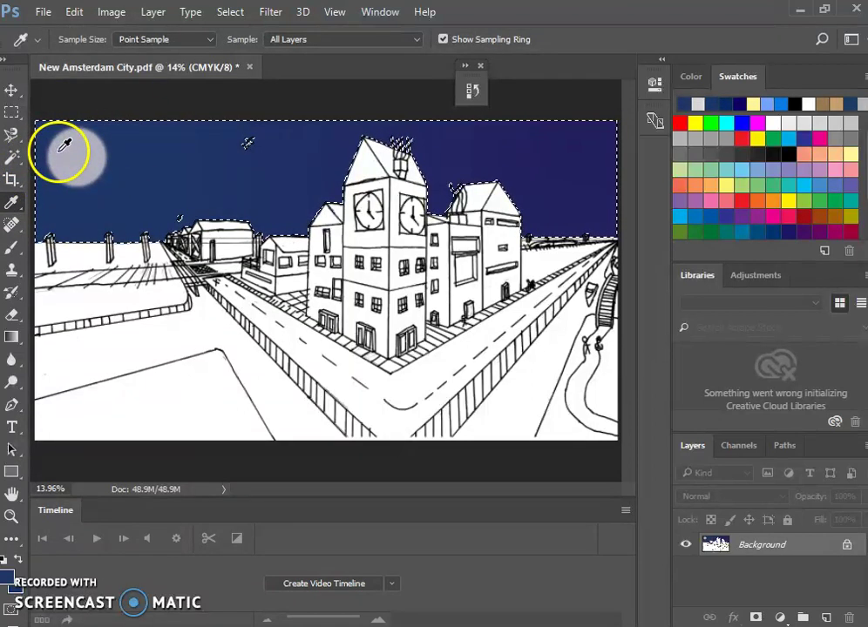
{"action": "key", "text": "b"}
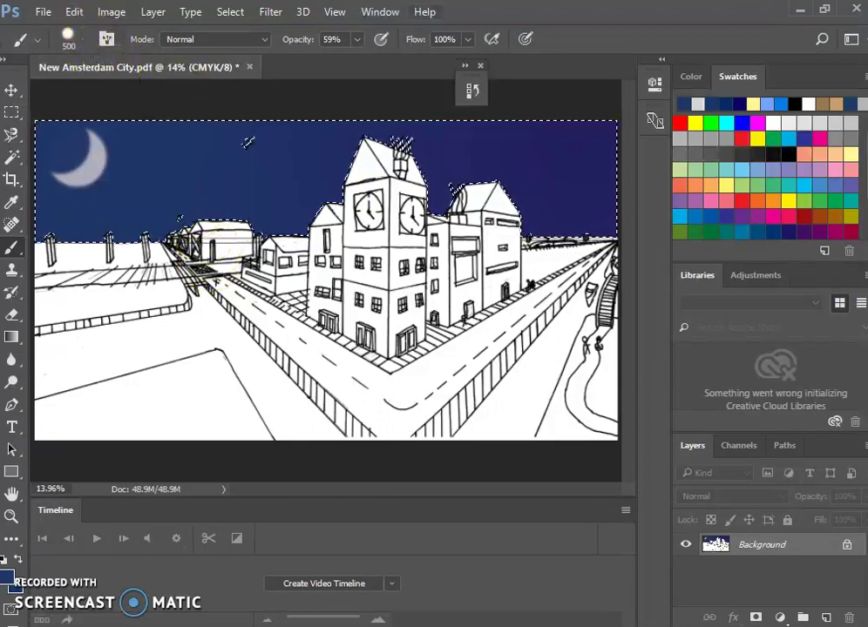
- Make pale yellow the foreground color and choose the 33 px star-shaped brush tip
{"action": "left_click", "coordinate": [755, 104]}
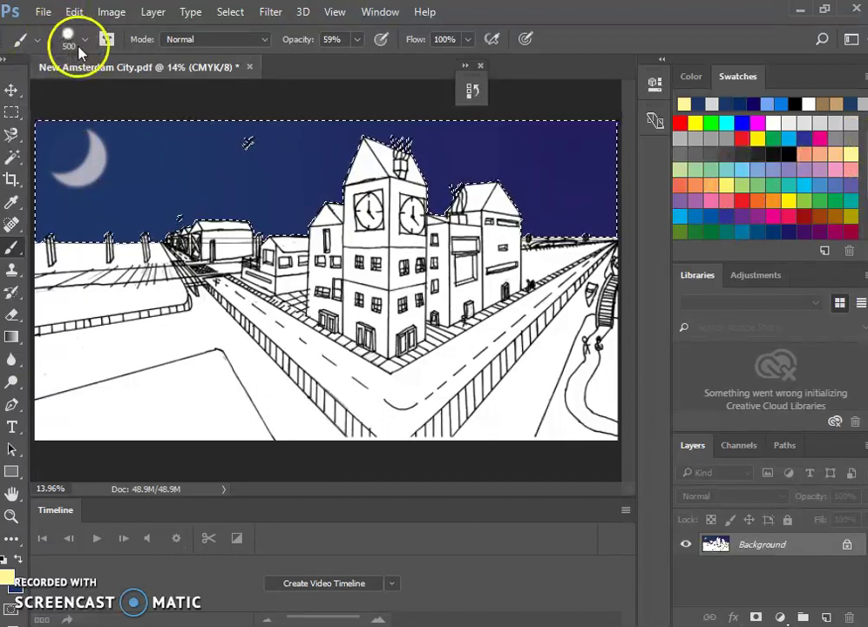
{"action": "left_click", "coordinate": [74, 42]}
{"action": "mouse_move", "coordinate": [203, 222]}
{"action": "left_mouse_down"}
{"action": "mouse_move", "coordinate": [212, 236]}
{"action": "mouse_move", "coordinate": [201, 258]}
{"action": "mouse_move", "coordinate": [208, 281]}
{"action": "mouse_move", "coordinate": [201, 258]}
{"action": "mouse_move", "coordinate": [213, 252]}
{"action": "mouse_move", "coordinate": [213, 224]}
{"action": "mouse_move", "coordinate": [205, 263]}
{"action": "left_mouse_up"}
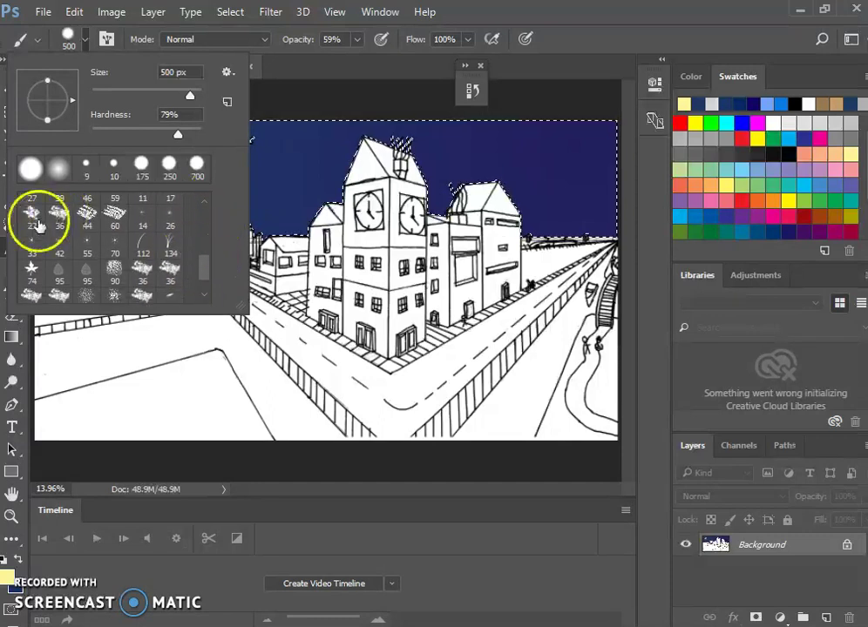
{"action": "left_click", "coordinate": [32, 246]}
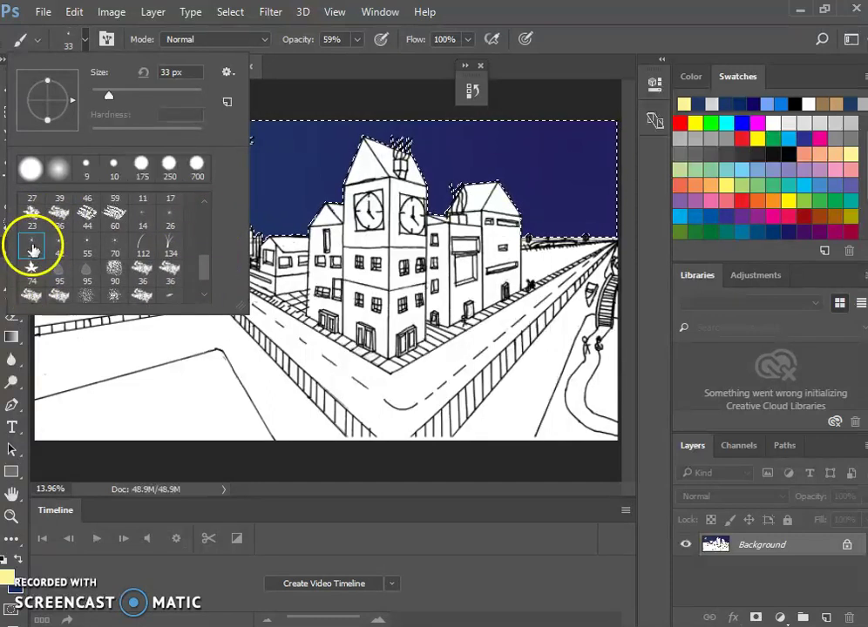
{"action": "left_click", "coordinate": [291, 89]}
- Enlarge the star tip to 300 px, reduce it to 250 px, and paint scattered stars on both sides of the clock tower
{"action": "key", "text": "bracketright"}
{"action": "key", "text": "bracketright"}
{"action": "key", "text": "bracketright"}
{"action": "key", "text": "bracketright"}
{"action": "key", "text": "bracketright"}
{"action": "key", "text": "bracketright"}
{"action": "key", "text": "bracketright"}
{"action": "key", "text": "bracketright"}
{"action": "key", "text": "bracketright"}
{"action": "key", "text": "bracketright"}
{"action": "key", "text": "bracketright"}
{"action": "key", "text": "bracketright"}
{"action": "key", "text": "bracketright"}
{"action": "key", "text": "bracketright"}
{"action": "key", "text": "bracketright"}
{"action": "key", "text": "bracketright"}
{"action": "key", "text": "bracketright"}
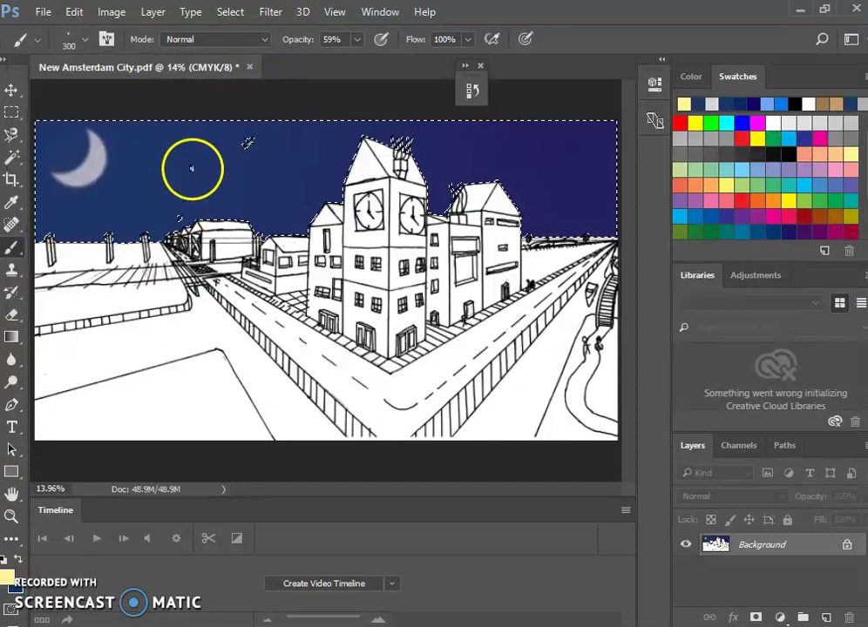
{"action": "key", "text": "bracketleft"}
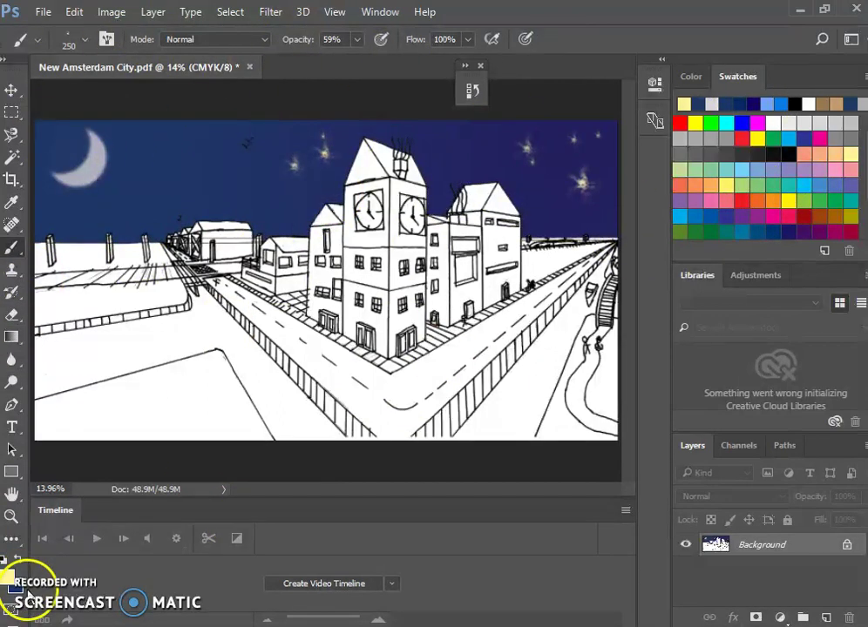
- Fill the left-facing upper walls and roof gable of the clock tower with light beige using the Paint Bucket
{"action": "scroll", "coordinate": [767, 179], "scroll_direction": "down", "scroll_amount": 3}
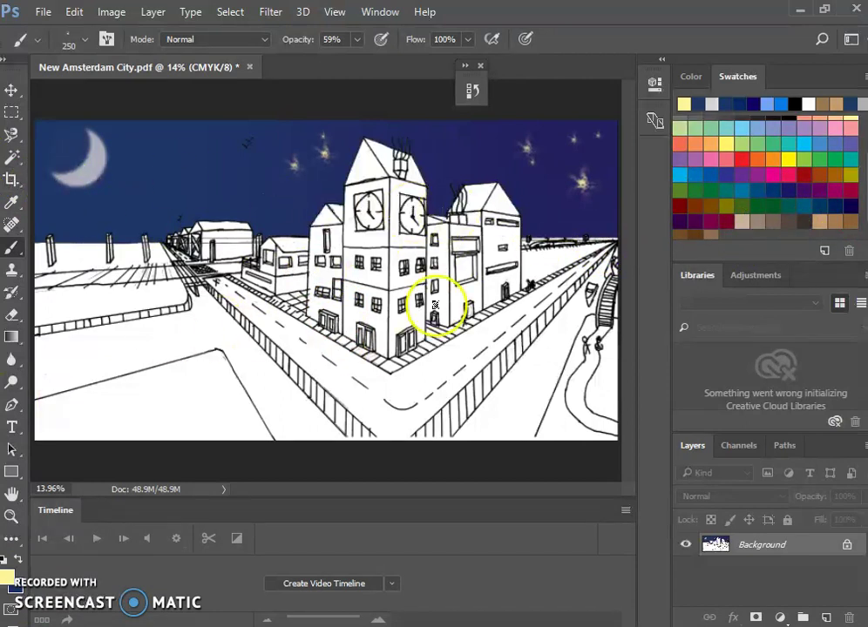
{"action": "left_click", "coordinate": [12, 337]}
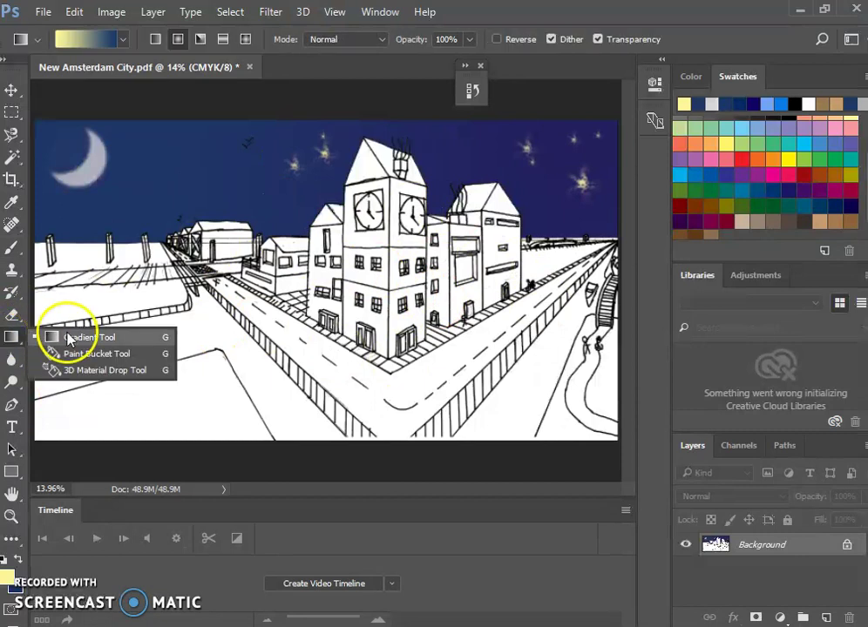
{"action": "left_click", "coordinate": [73, 355]}
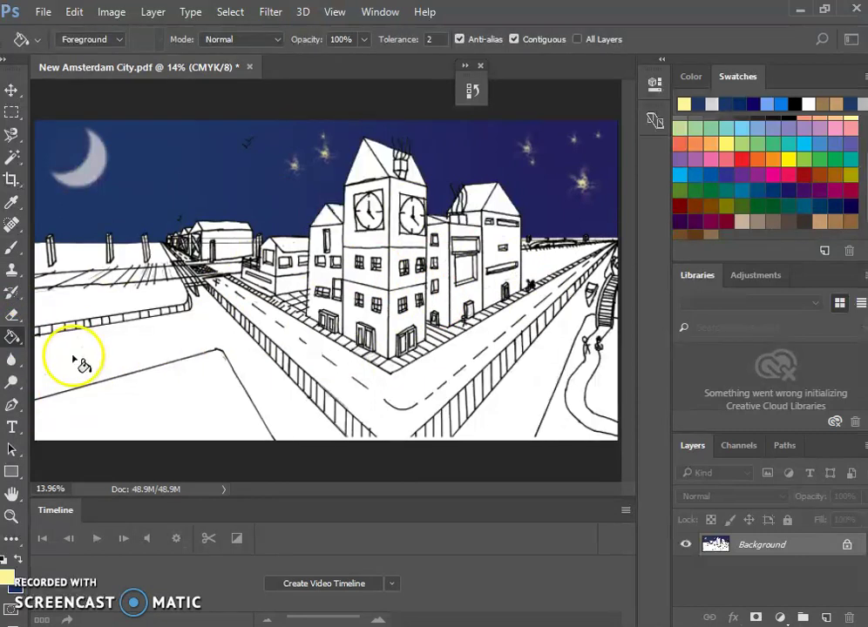
{"action": "left_click", "coordinate": [743, 215]}
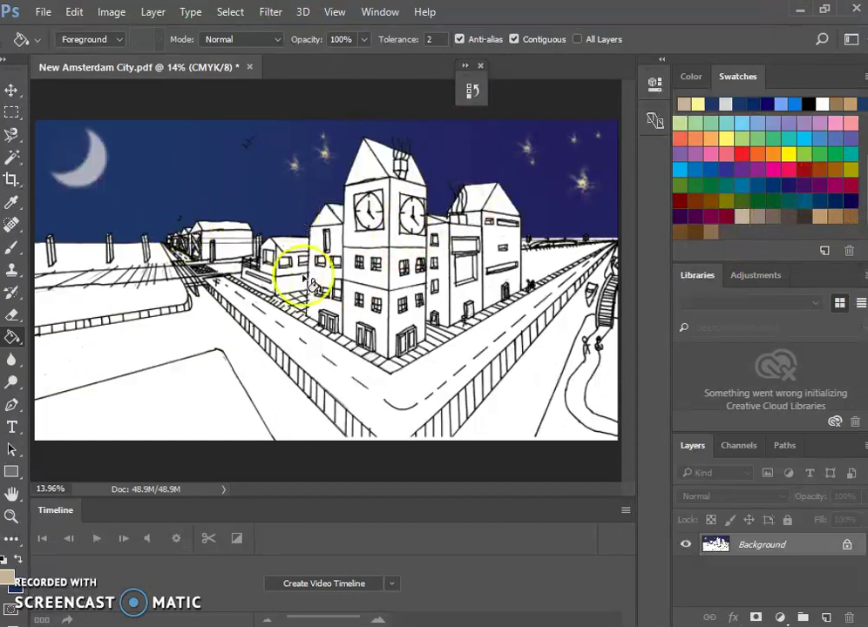
{"action": "left_click", "coordinate": [370, 247]}
{"action": "left_click", "coordinate": [368, 170]}
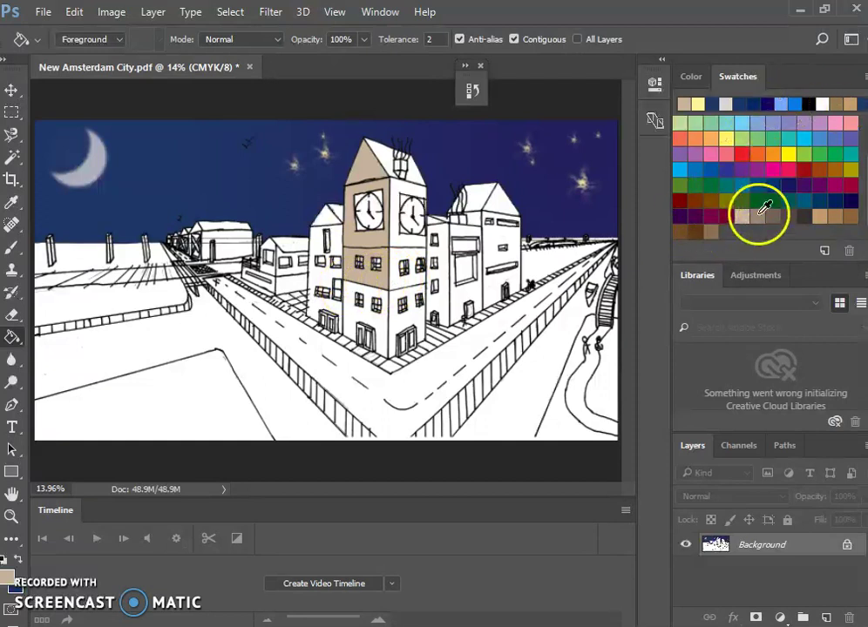
- Set the foreground color to darker beige 988874 and fill the clock tower's right-facing upper walls and roof
{"action": "left_click", "coordinate": [9, 575]}
{"action": "left_click_drag", "start_coordinate": [261, 201], "coordinate": [268, 238]}
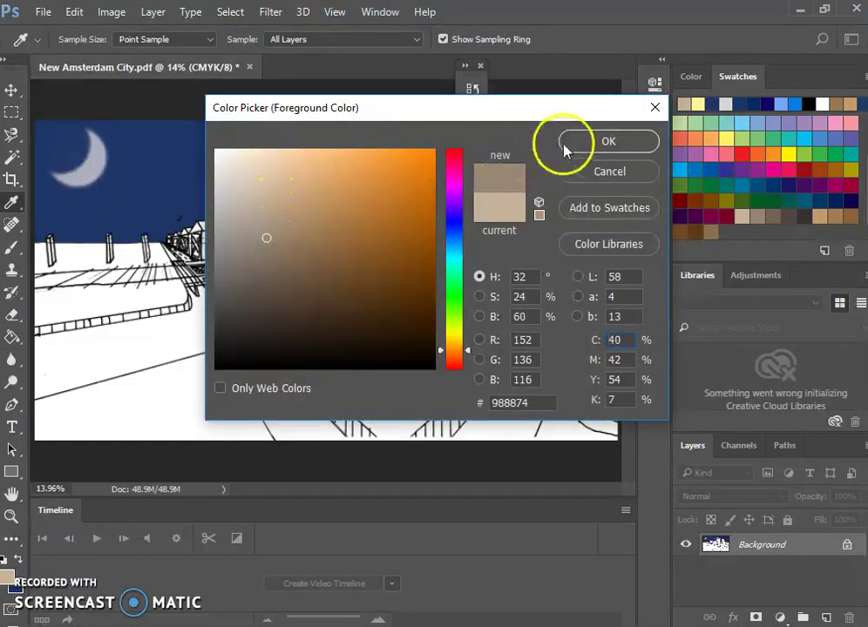
{"action": "left_click", "coordinate": [564, 147]}
{"action": "key", "text": "g"}
{"action": "left_click", "coordinate": [390, 157]}
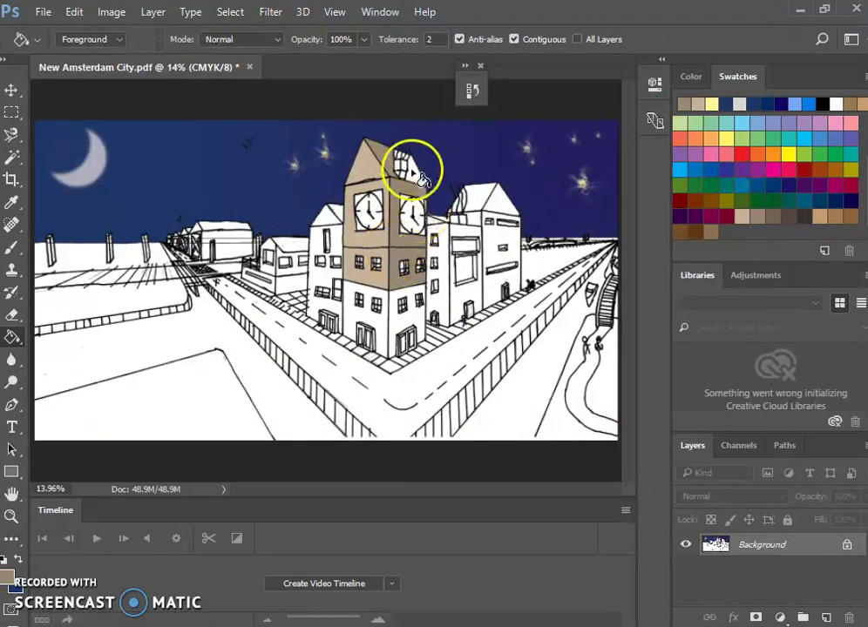